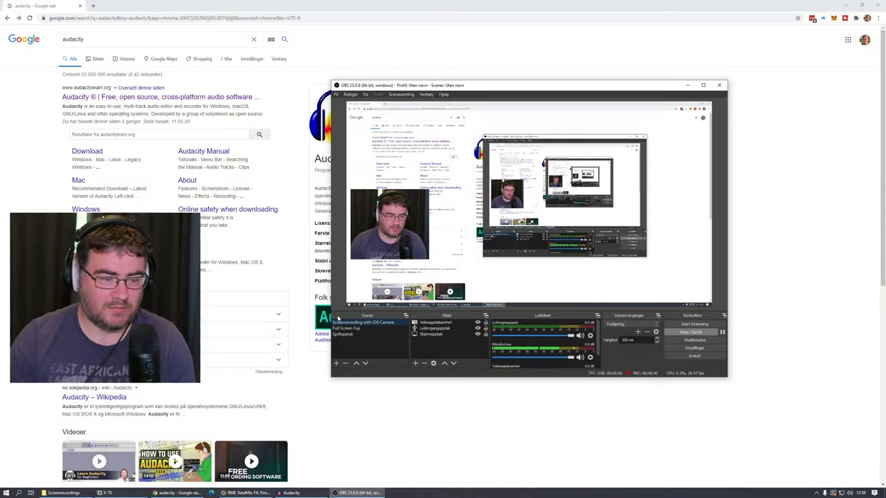
Go from the Google results to the Audacity for Windows download page on audacityteam.org
left_click(31, 124)
left_click(93, 40)
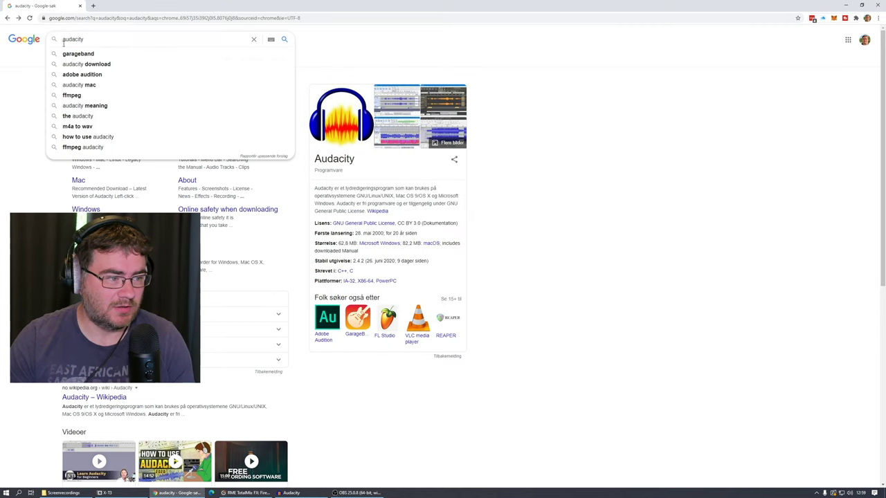
left_click(75, 101)
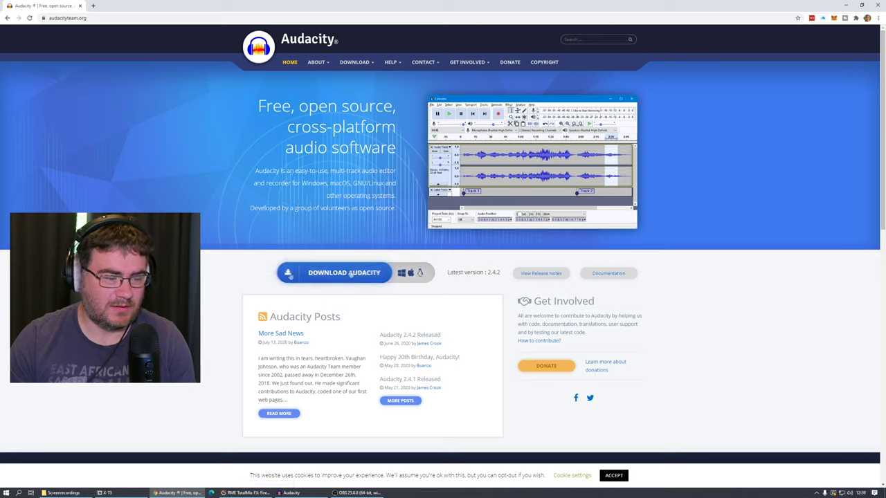
left_click(323, 275)
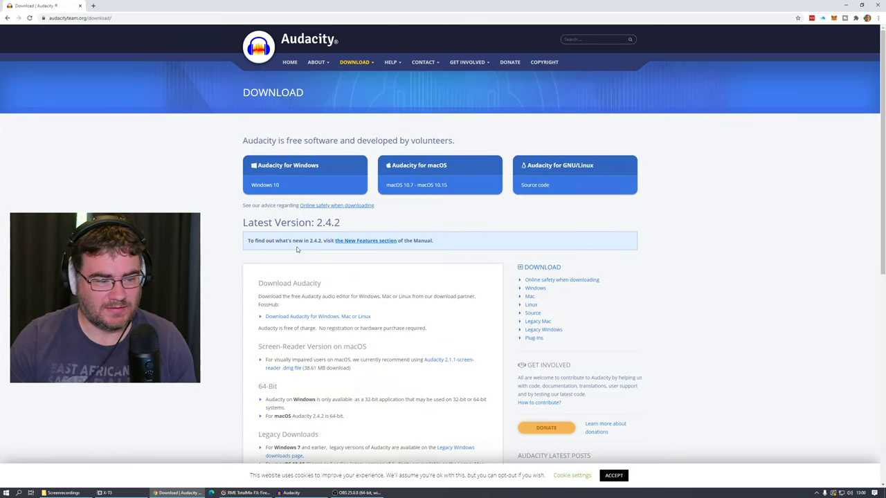
left_click(299, 176)
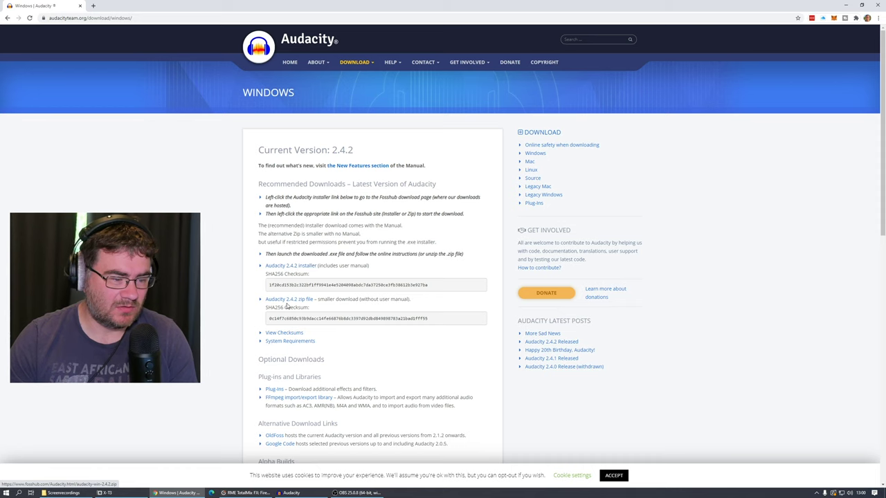
Download and run the Audacity 2.4.2 Windows installer from FossHub, then cancel its language prompt
scroll(288, 305, "down", 2)
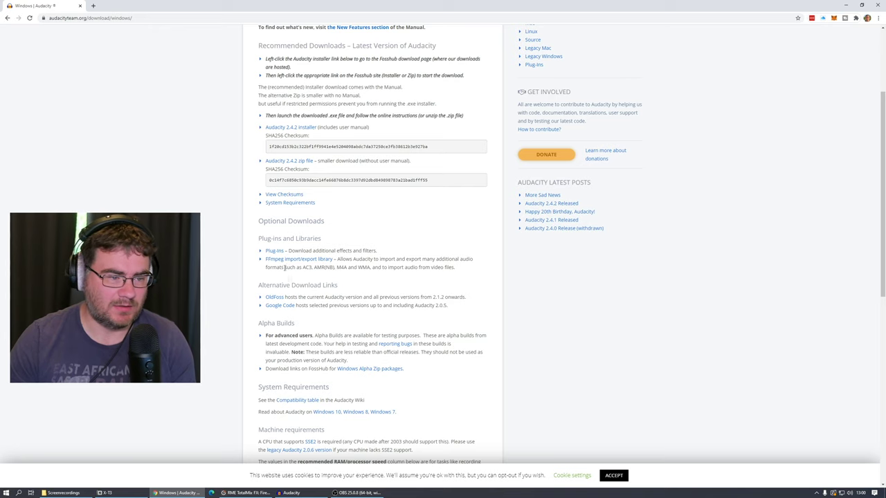
scroll(288, 281, "up", 1)
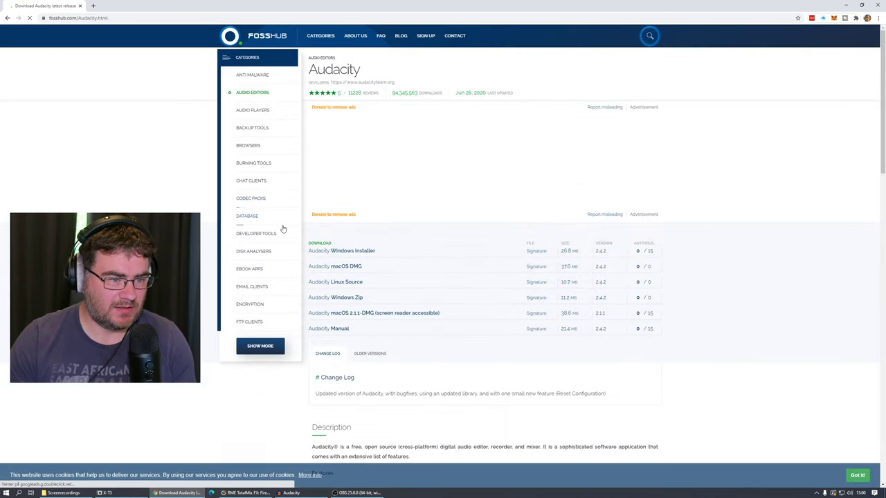
left_click(369, 257)
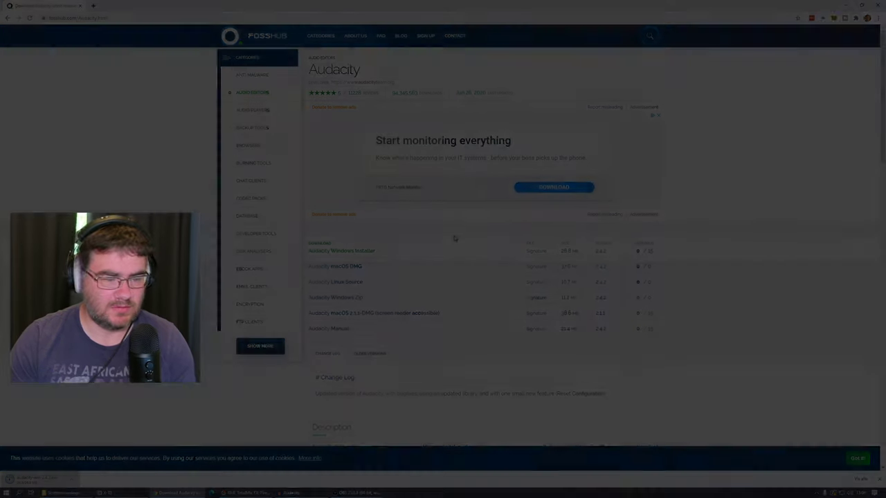
left_click(449, 289)
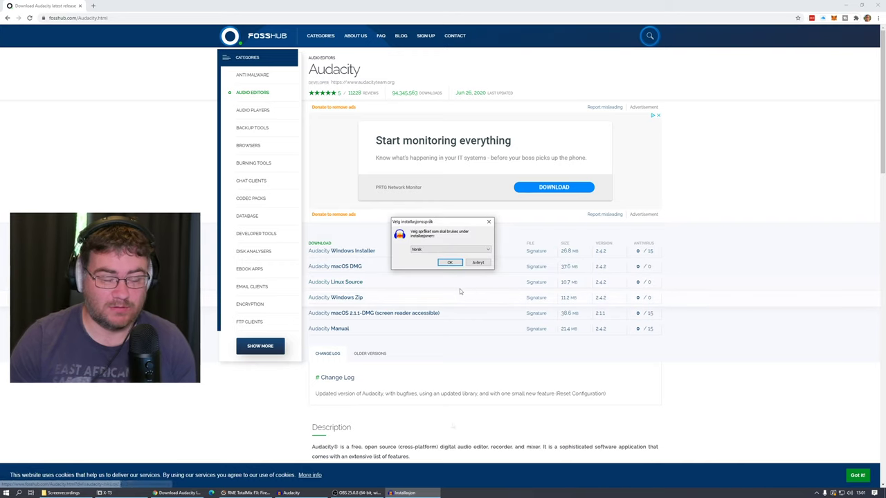
left_click(477, 263)
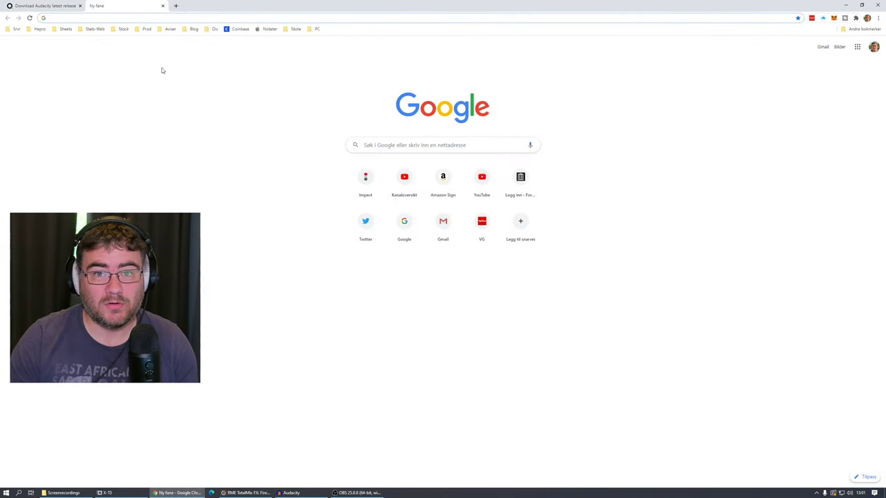
Load bjokib.com and preview the Little Waveform and Summer Memories background tracks
type("bjokib")
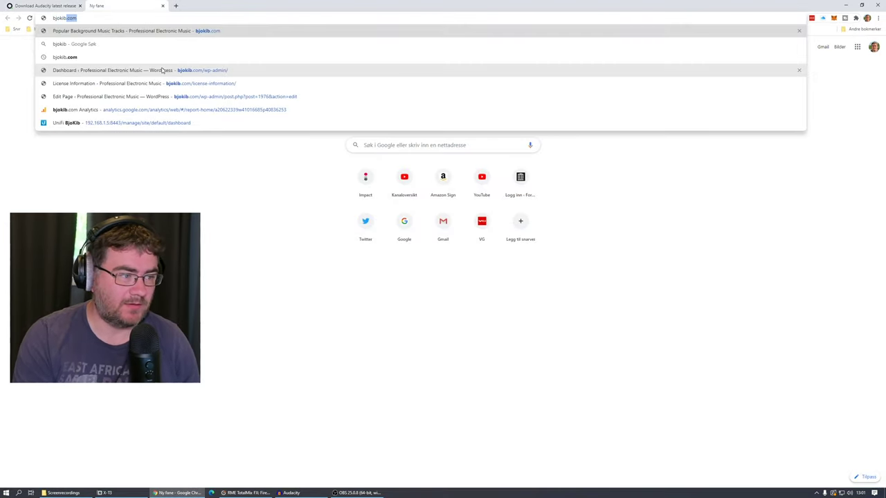
key("Return")
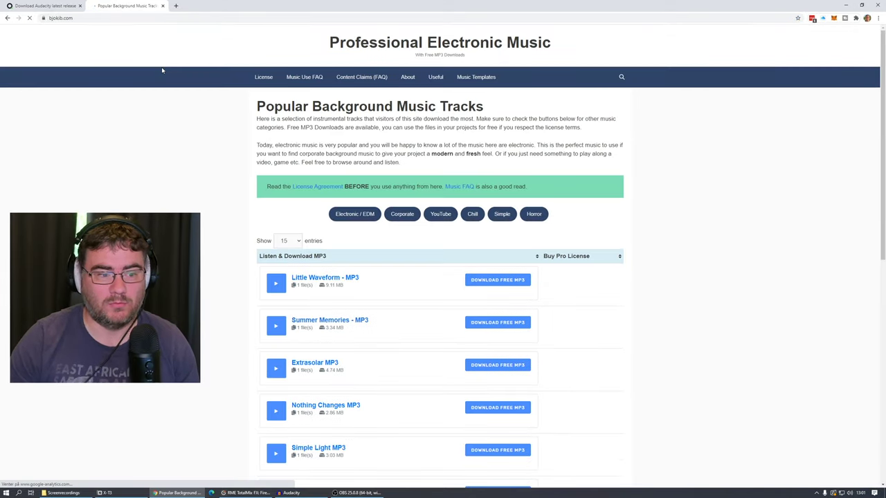
scroll(325, 236, "down", 3)
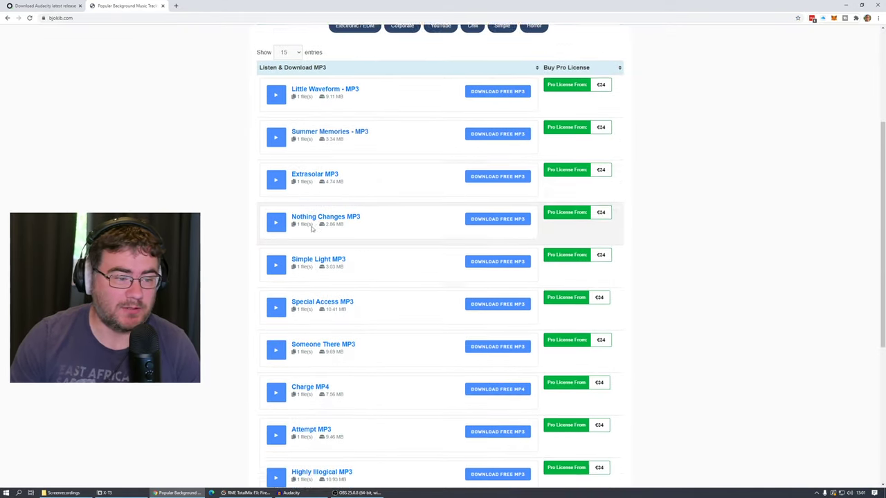
scroll(277, 90, "down", 1)
left_click(276, 76)
left_click(279, 111)
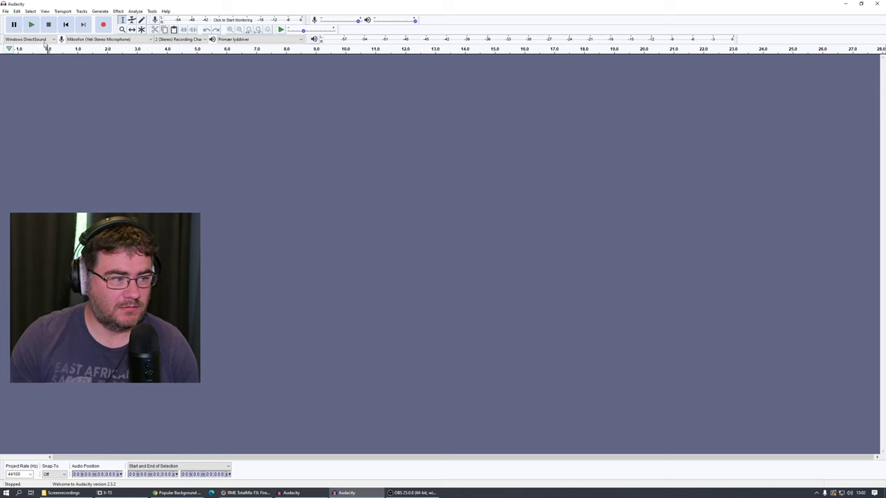
Open bjokib.com-highly-illogical from the Deliverables folder as a stereo track
left_click(5, 11)
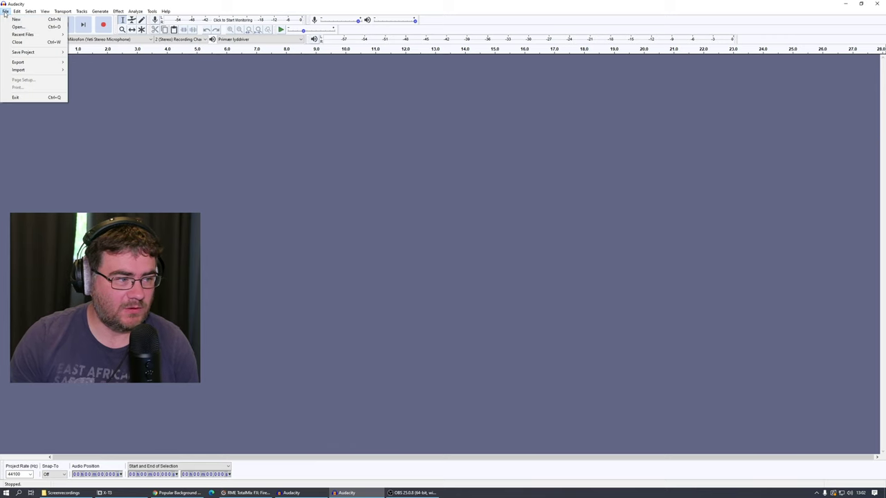
left_click(18, 26)
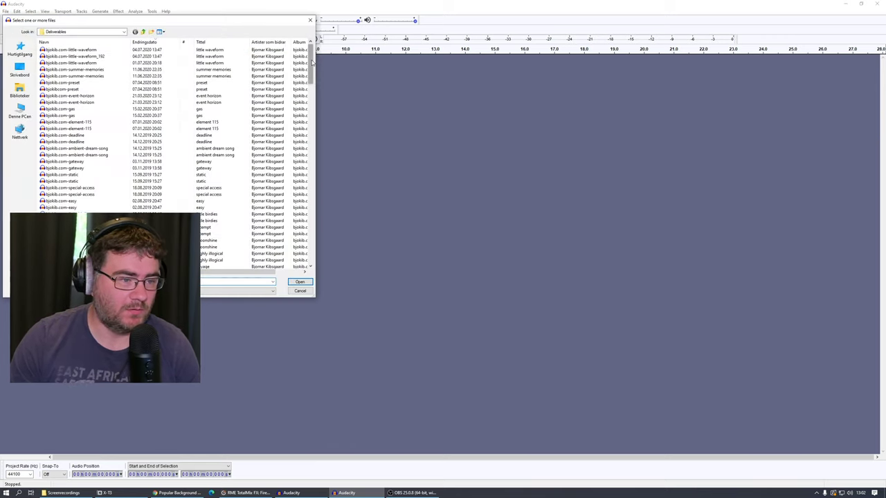
scroll(313, 62, "down", 8)
left_click(76, 109)
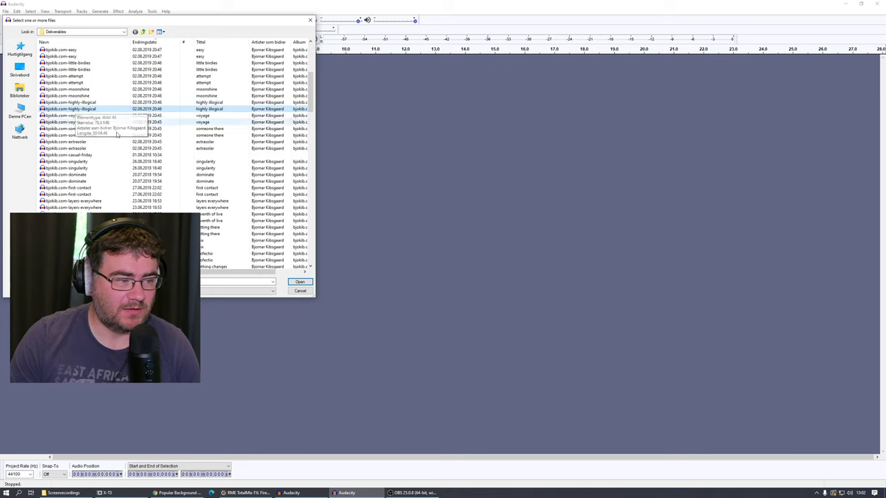
left_click(300, 282)
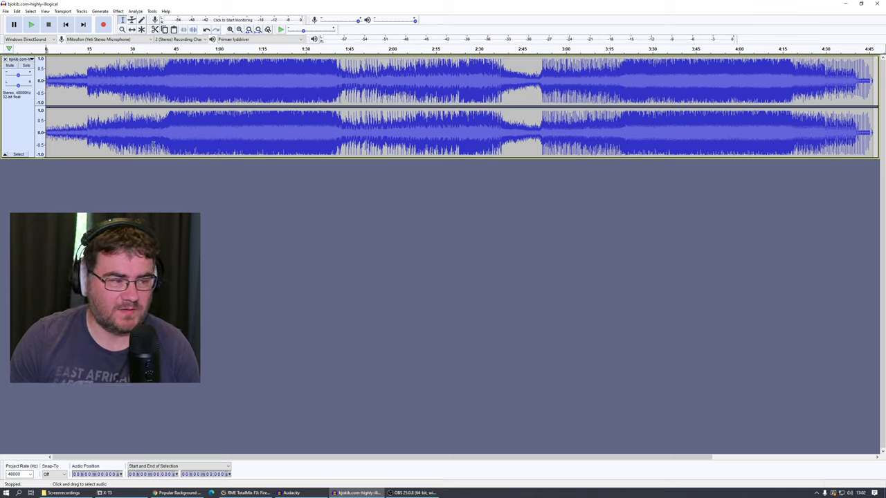
Audition the song from about 0:41
left_click(86, 90)
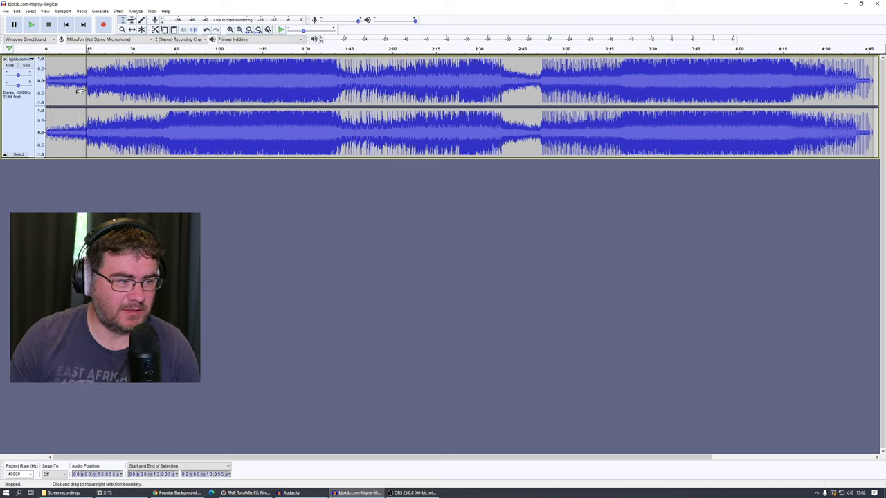
left_click(164, 86)
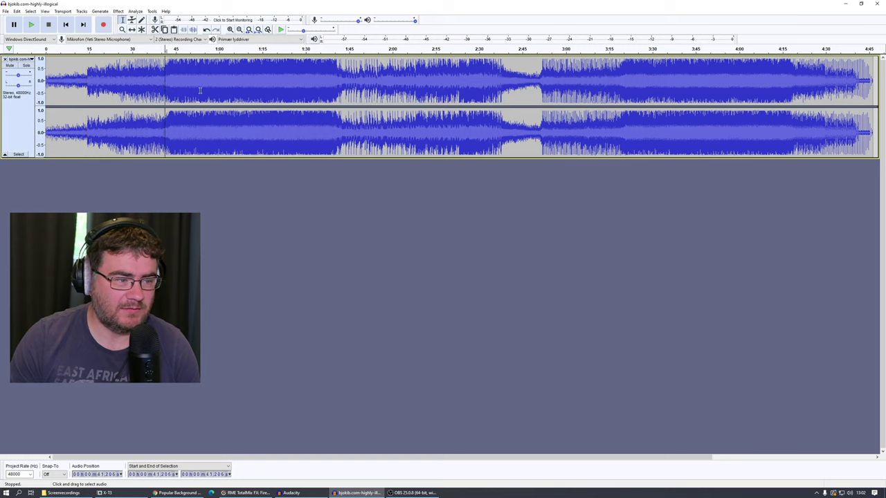
left_click(339, 88)
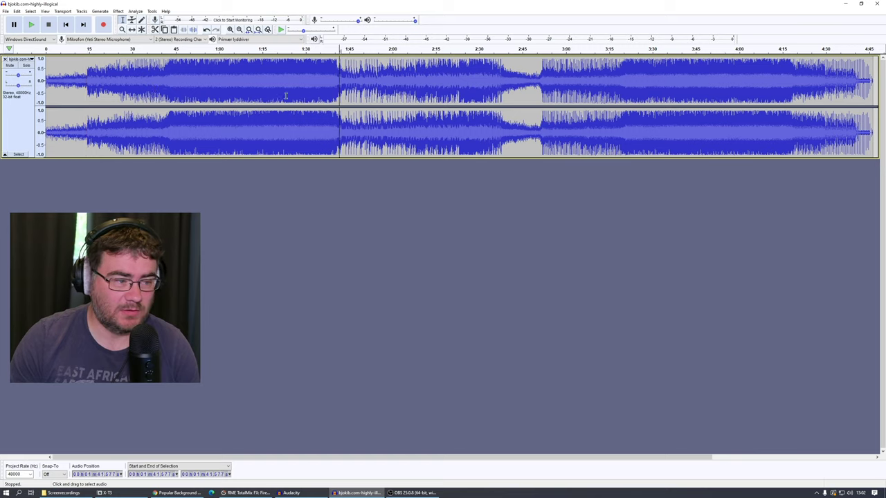
left_click_drag(168, 87, 290, 99)
left_click(168, 91)
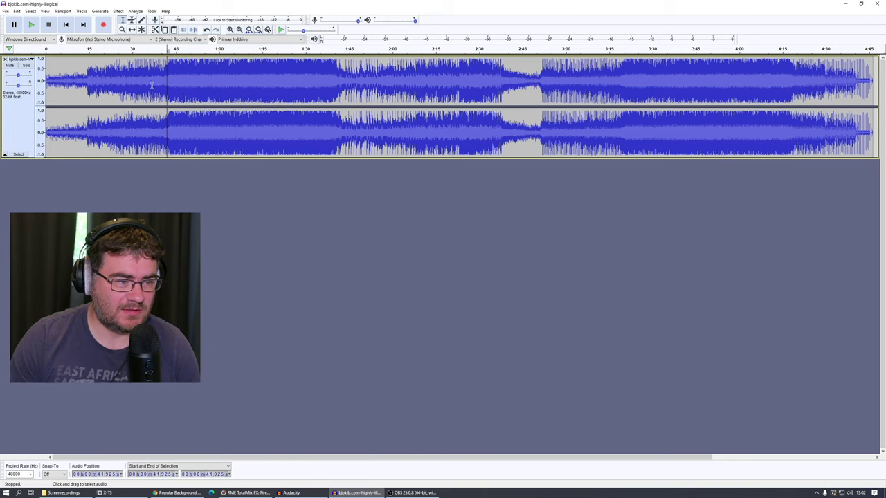
left_click(166, 85)
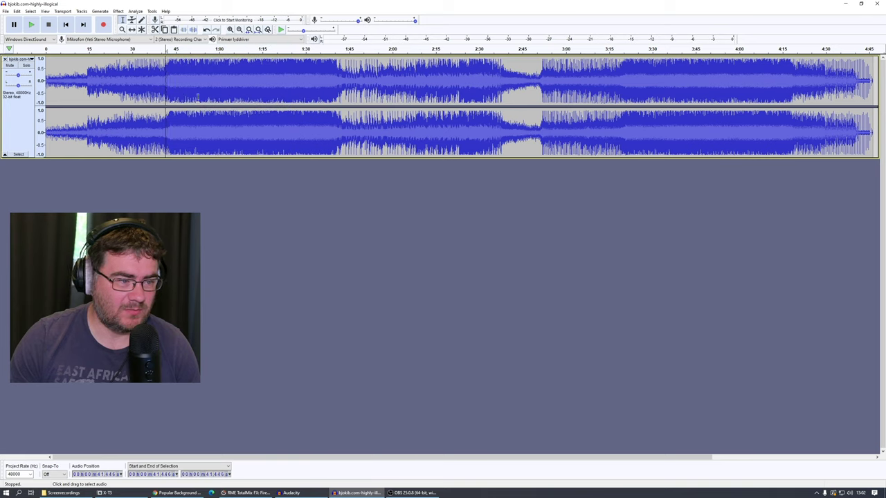
key("space")
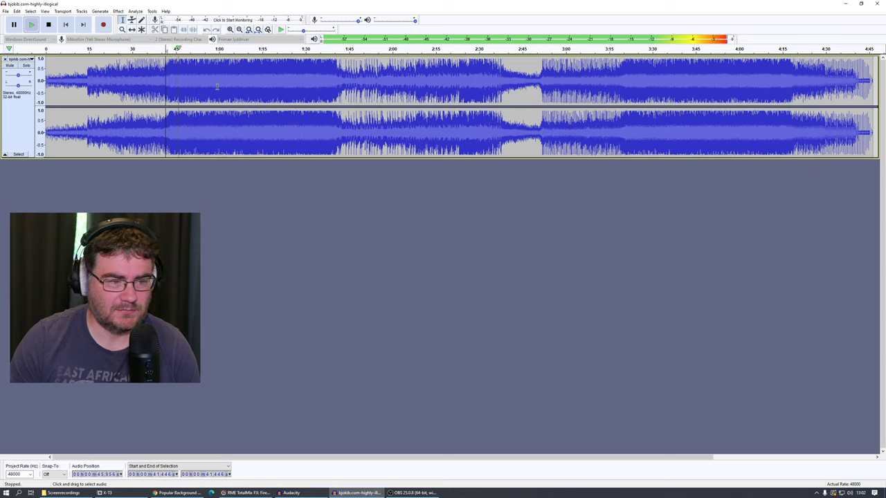
key("space")
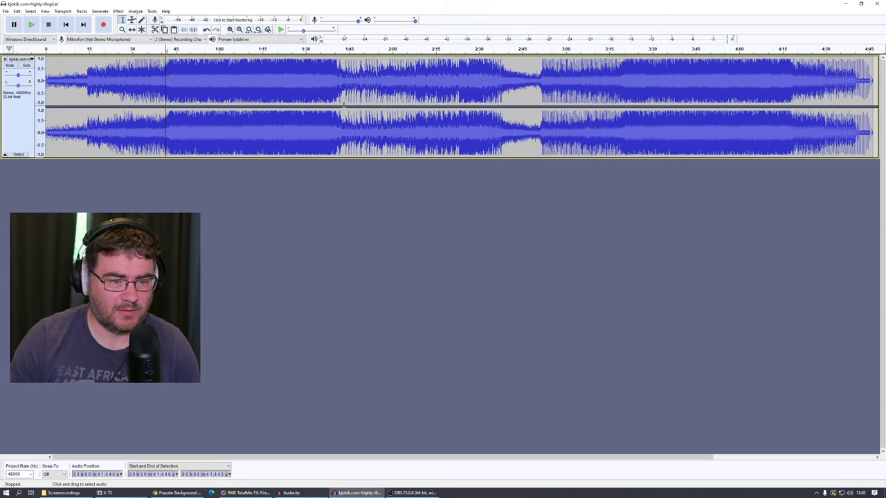
Listen from about 2:49 and 3:18, leaving the start point near 3:15
left_click(537, 101)
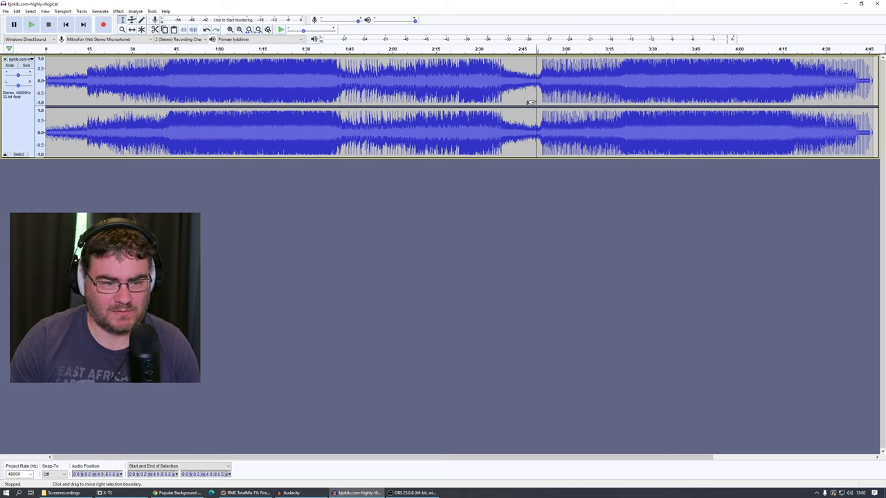
key("space")
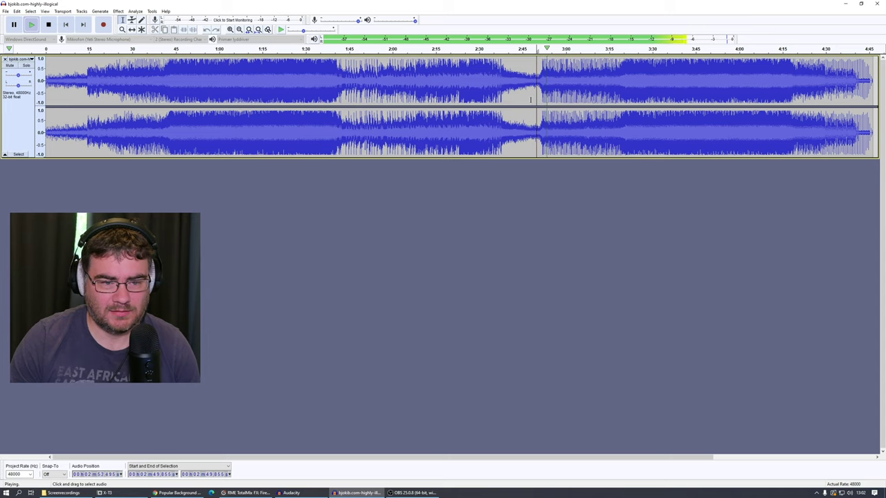
key("space")
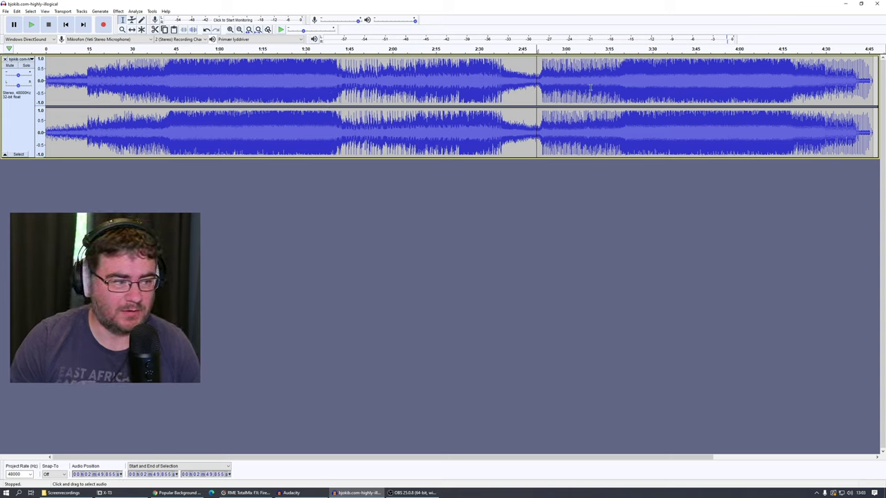
left_click(619, 90)
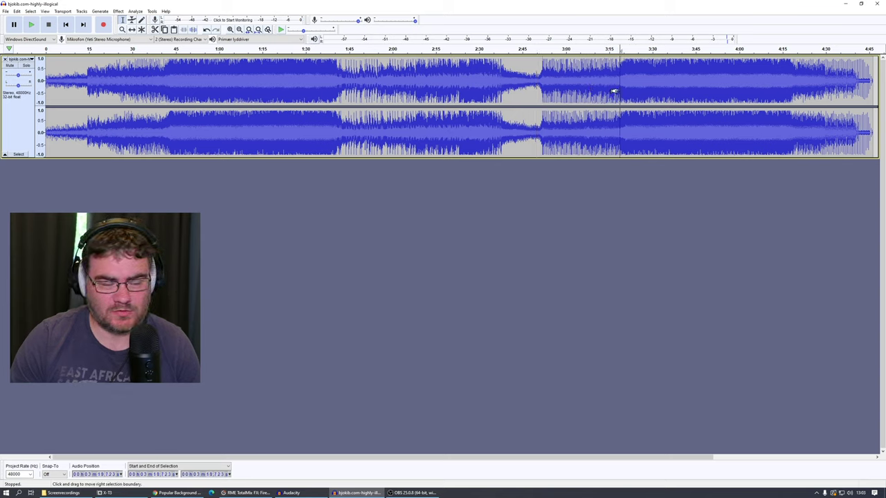
key("space")
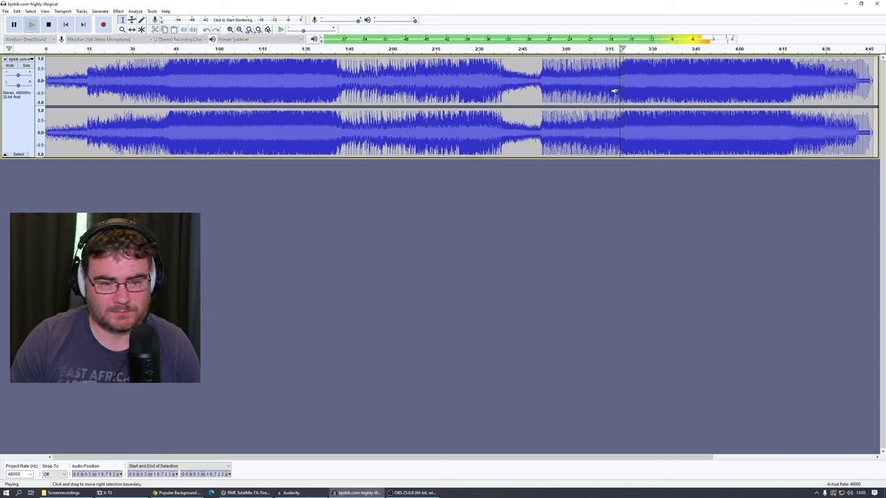
left_click(610, 93)
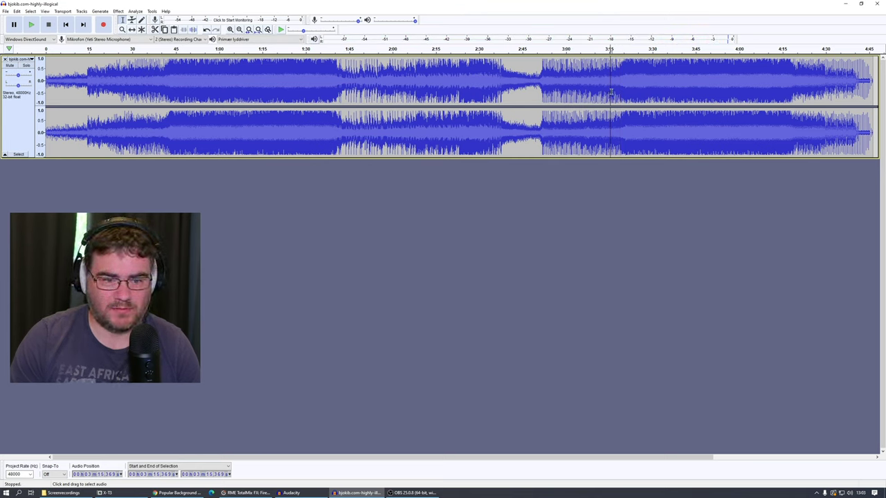
Select the song from 3:15.728 to the track end and copy it
left_click(612, 90)
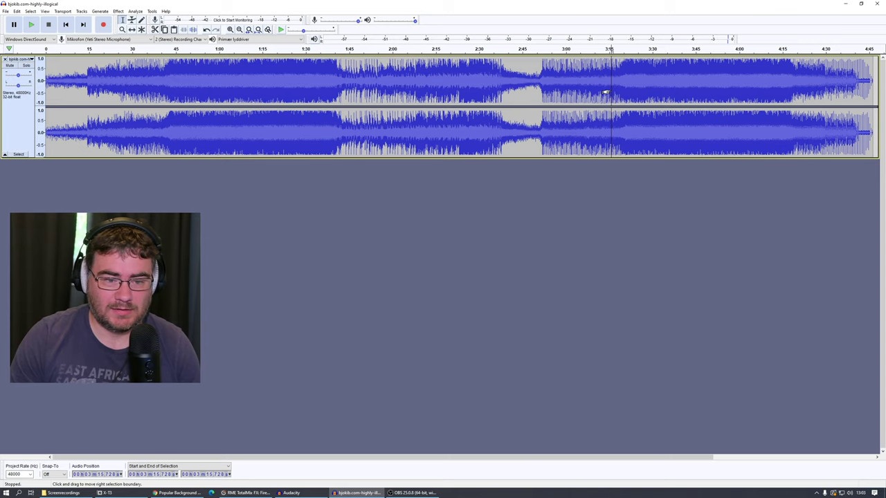
left_click_drag(617, 90, 882, 114)
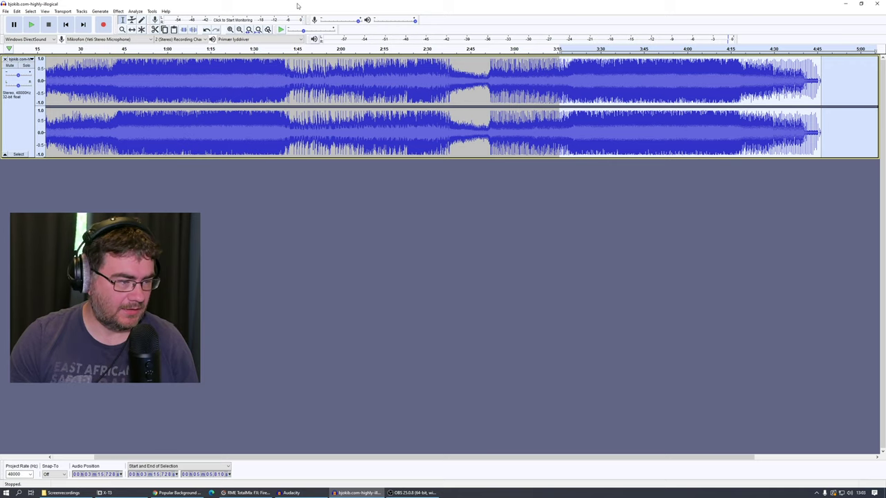
left_click(19, 12)
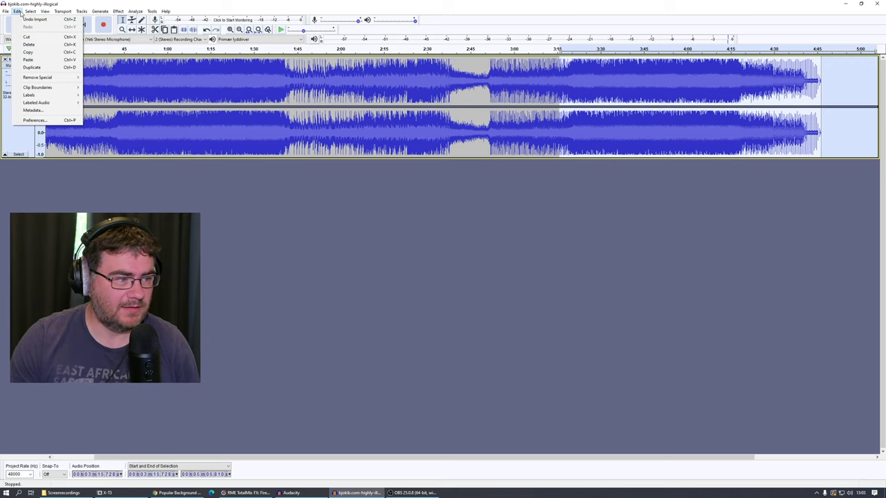
left_click(28, 52)
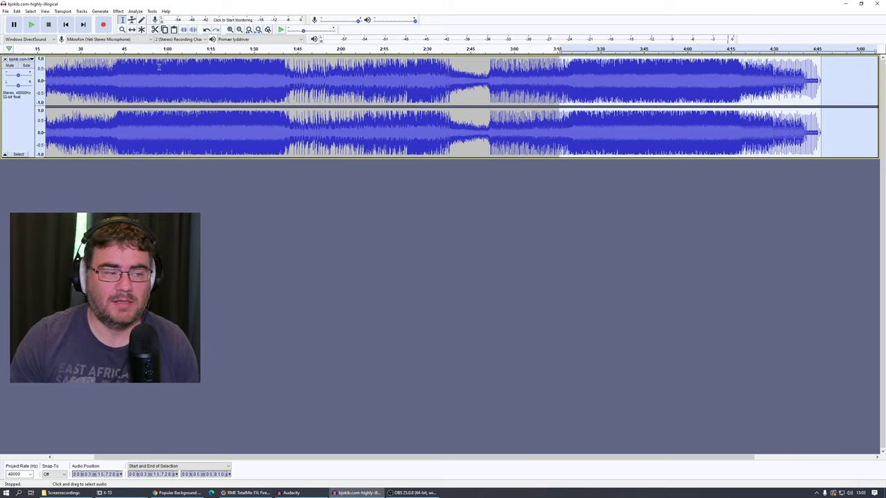
Create a new project and paste the copied song ending into it with Ctrl+V
left_click(6, 12)
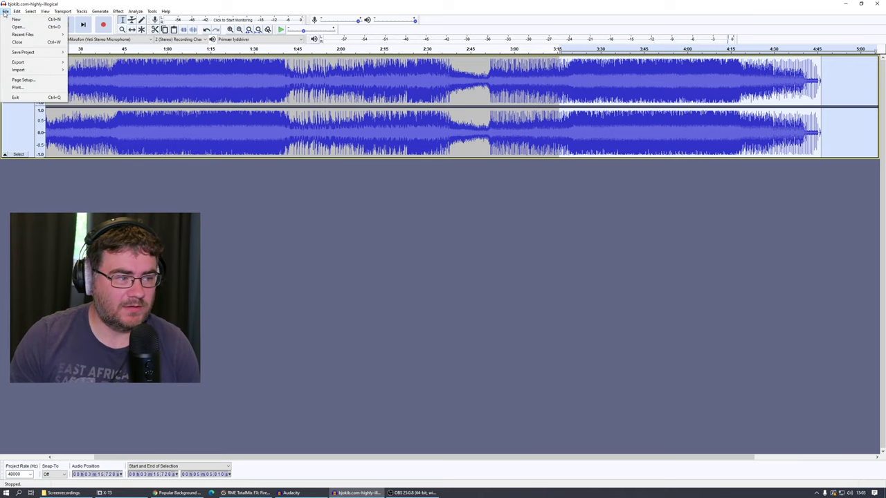
left_click(15, 19)
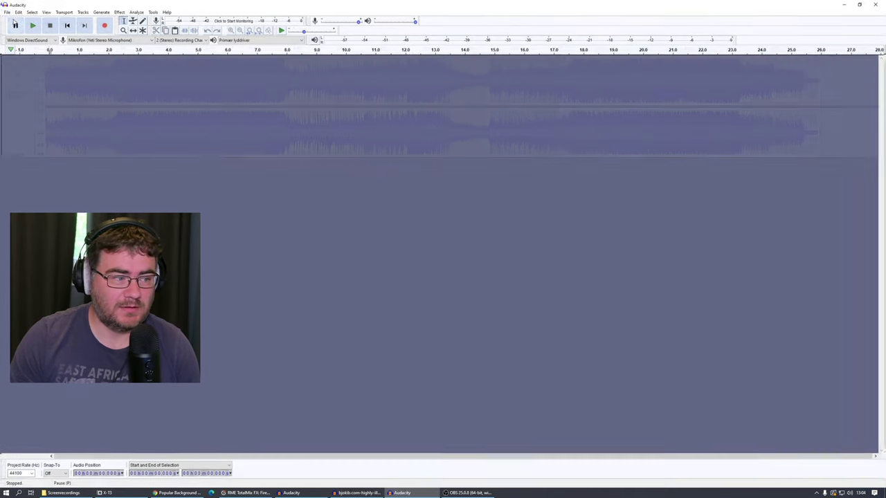
left_click(17, 11)
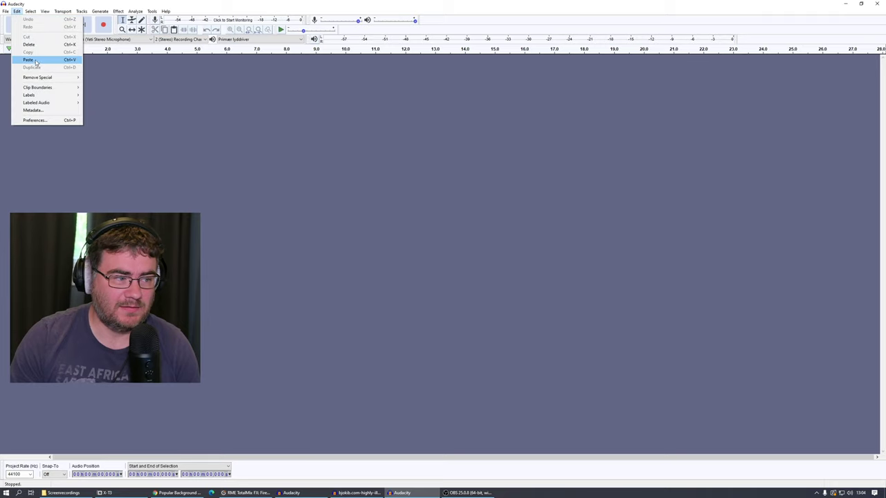
left_click(73, 3)
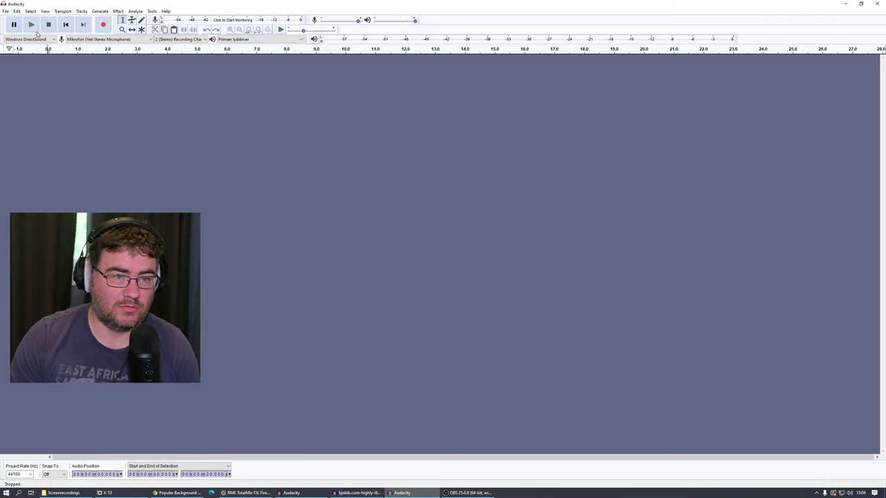
key("ctrl+v")
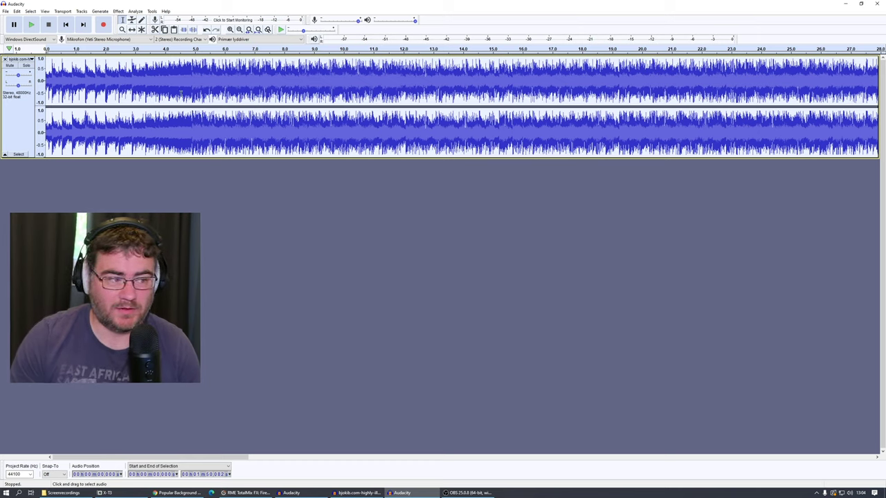
left_click(45, 12)
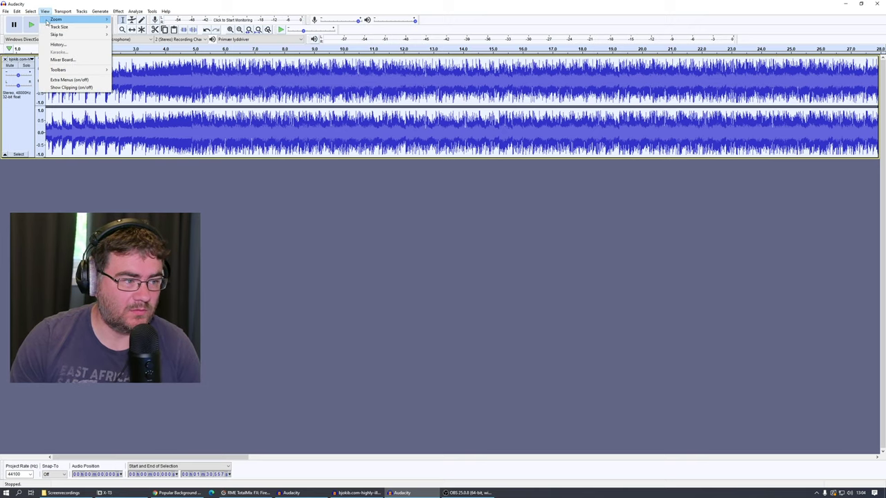
Zoom to fit the 1:30 pasted clip, deselect it, and restore the window to show the original project
mouse_move(50, 24)
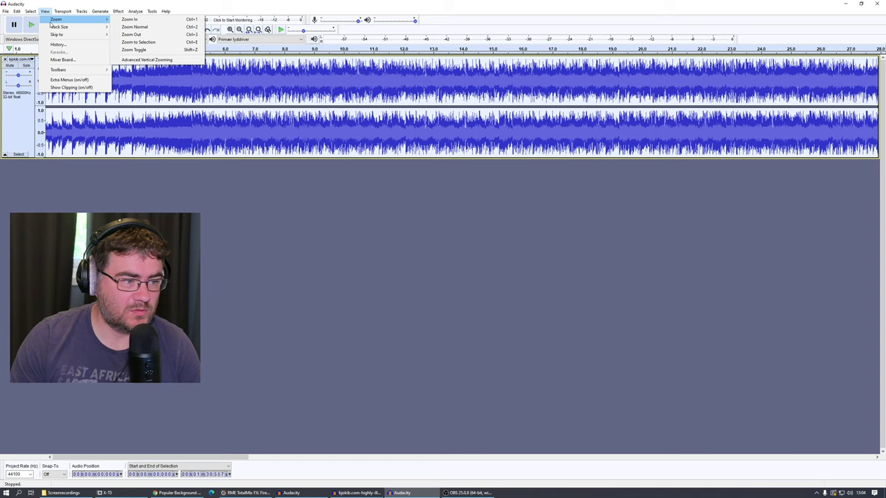
left_click(142, 43)
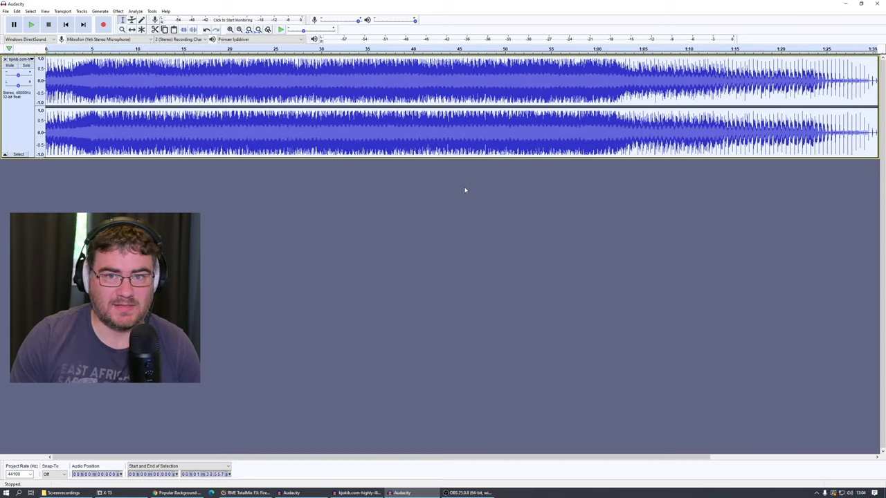
left_click(505, 191)
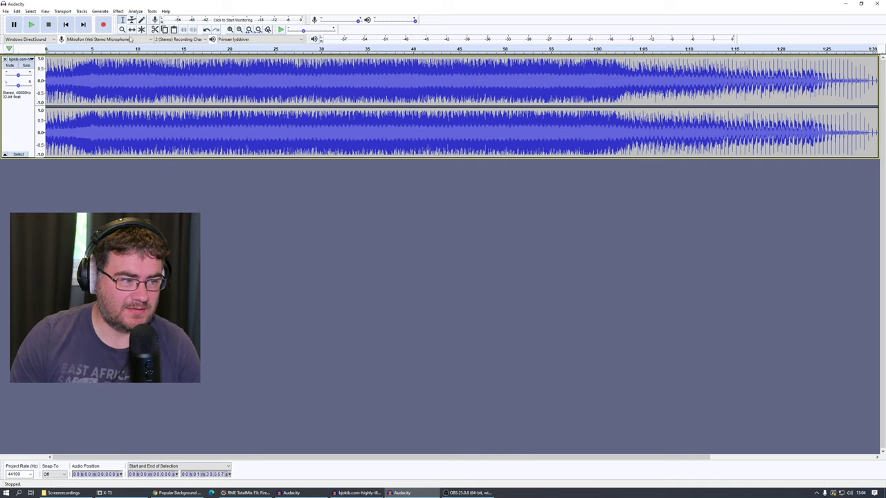
left_click_drag(138, 4, 294, 172)
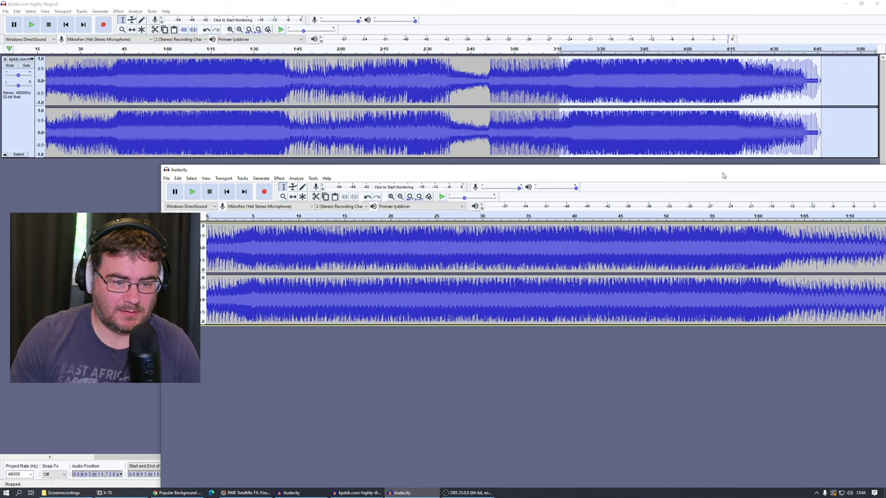
Maximize the excerpt window again and play its opening seconds from the start
left_click_drag(724, 176, 559, 50)
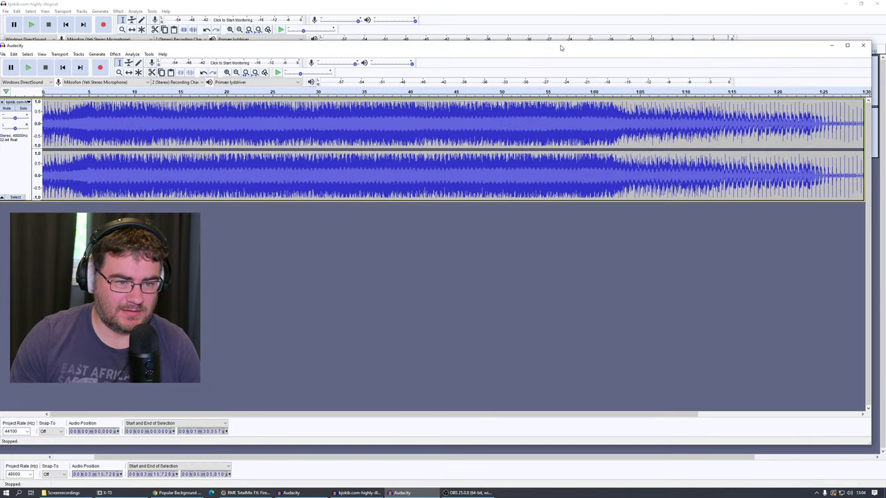
double_click(562, 47)
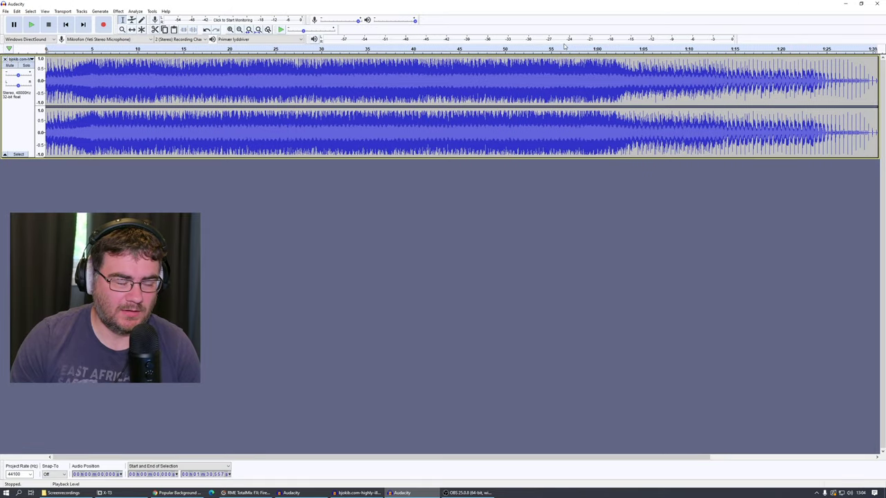
left_click(65, 25)
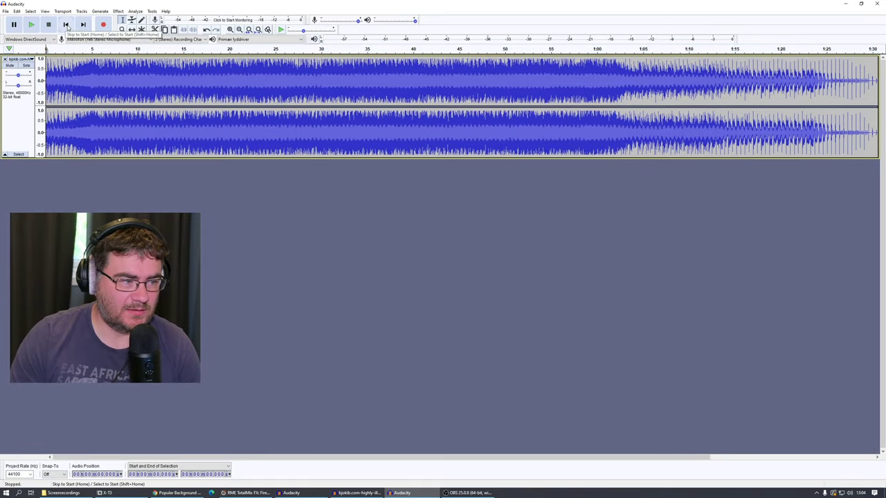
left_click(66, 25)
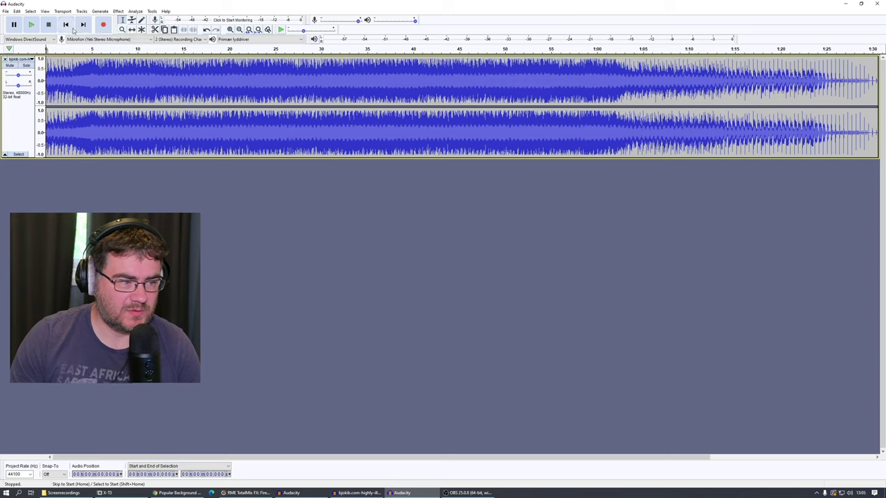
key("space")
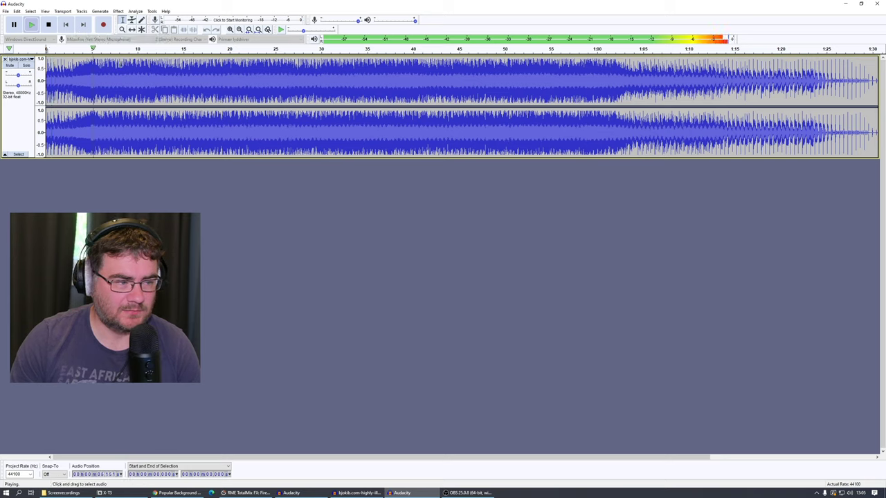
key("space")
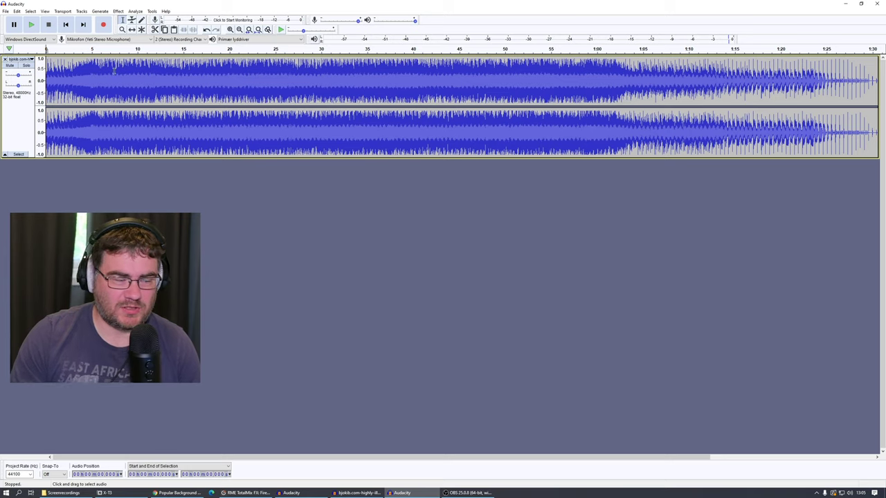
Delete the excerpt's first 4.558 seconds, replay the new start, and select its first half-second
left_click(90, 83)
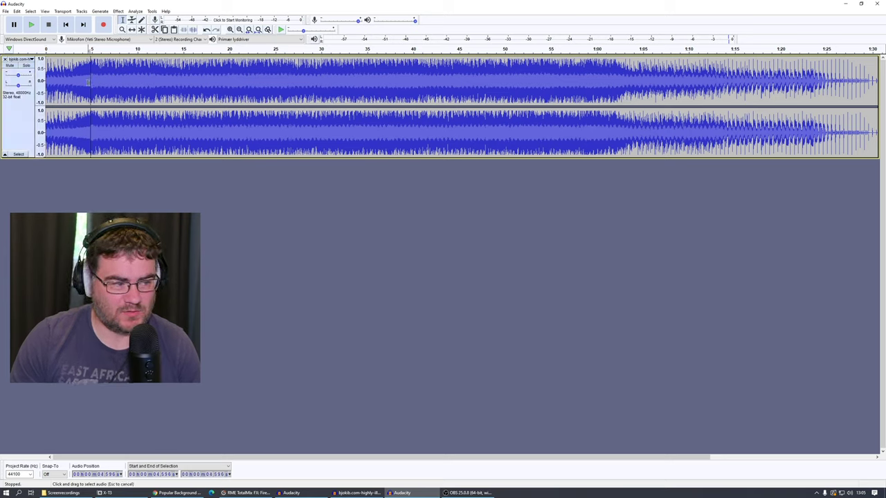
left_click(86, 84)
key("space")
key("space")
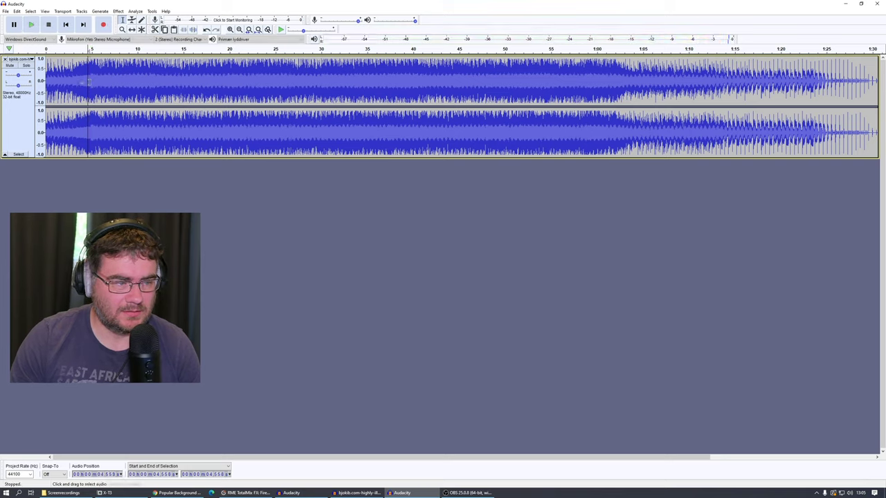
left_click_drag(81, 83, 5, 87)
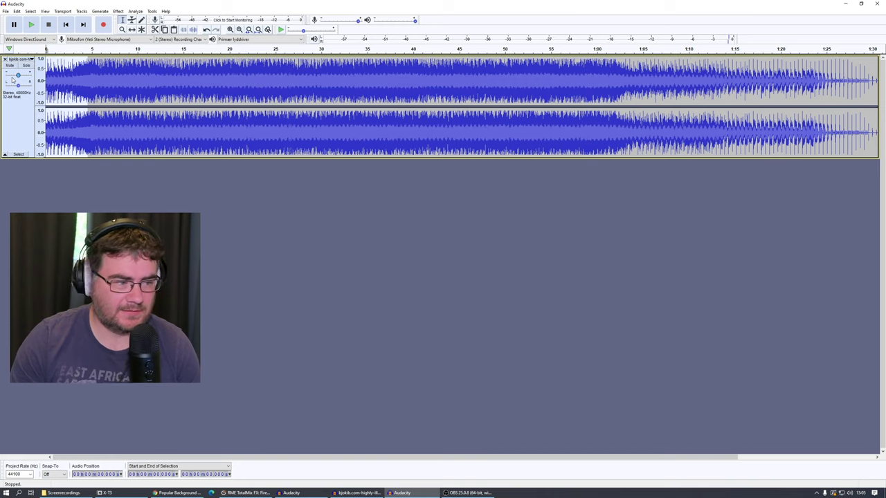
key("Delete")
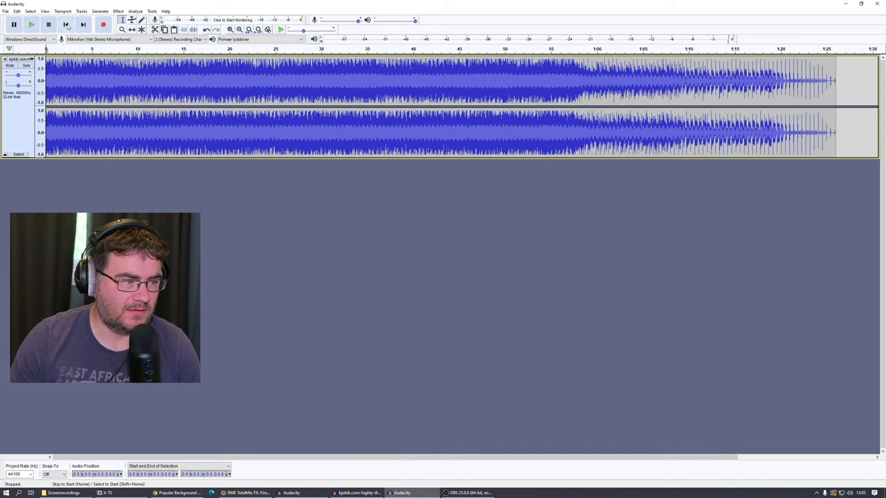
key("space")
key("space")
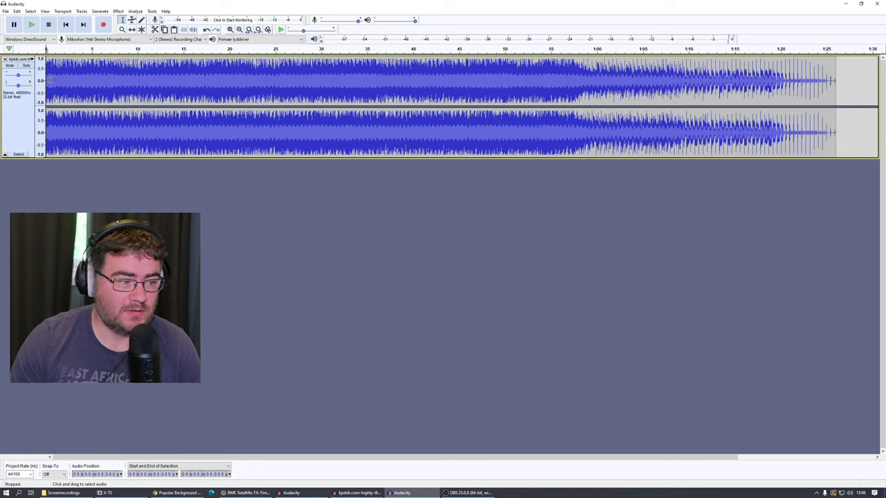
left_click_drag(51, 80, 40, 81)
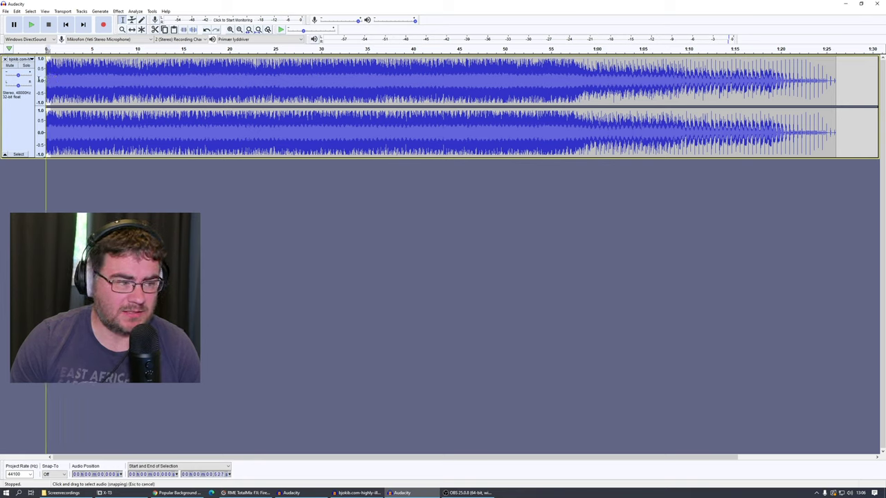
key("space")
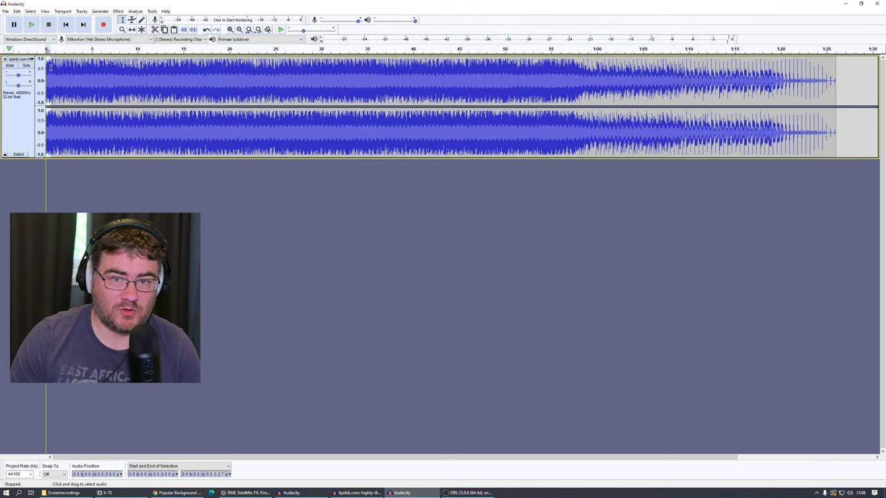
left_click(118, 11)
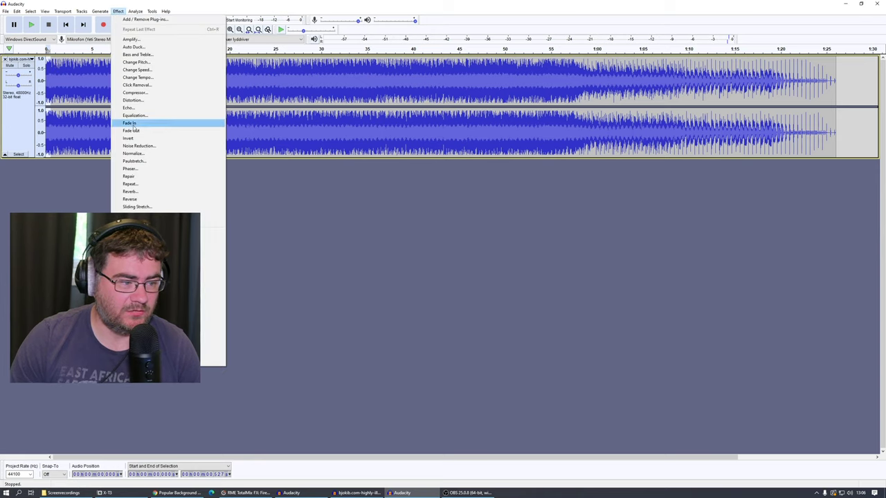
key("Escape")
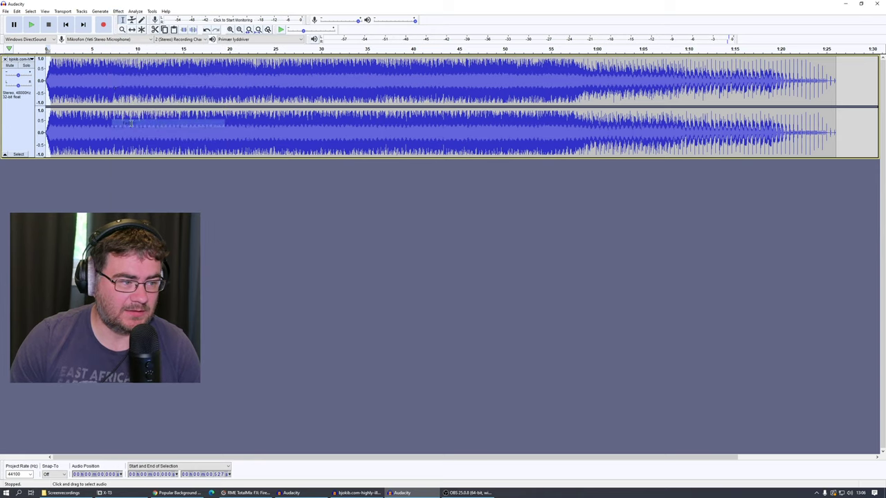
left_click(66, 28)
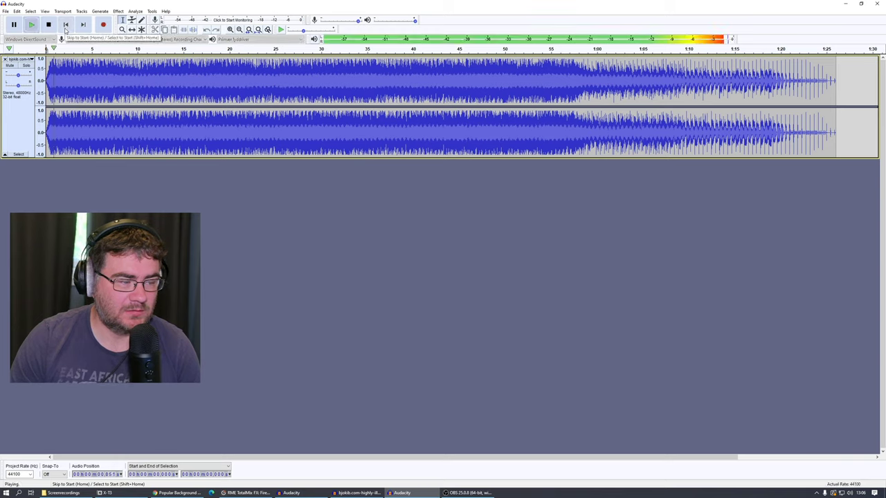
key("space")
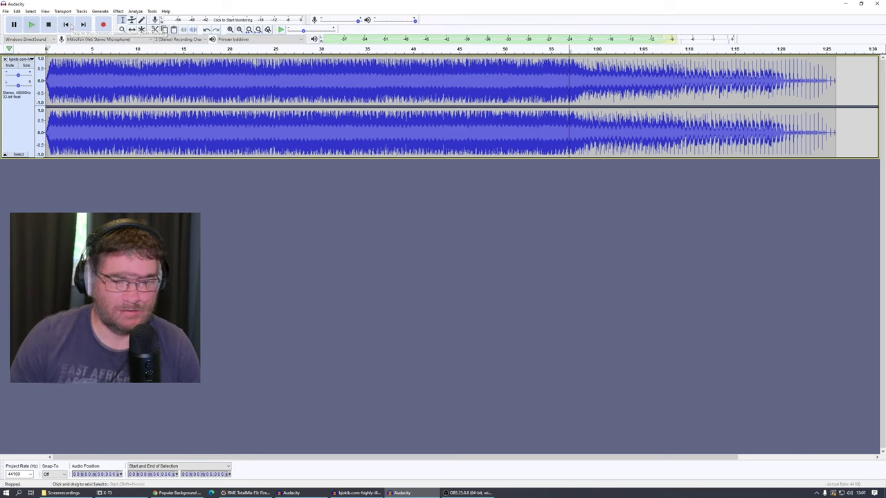
Delete everything after 54.771 seconds, then select the final two seconds from 52.5 s
left_click(582, 94)
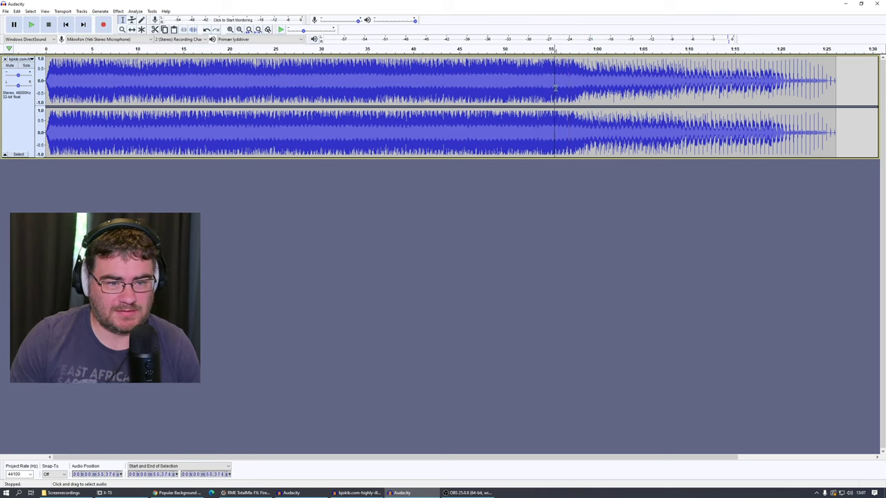
left_click(550, 84)
key("space")
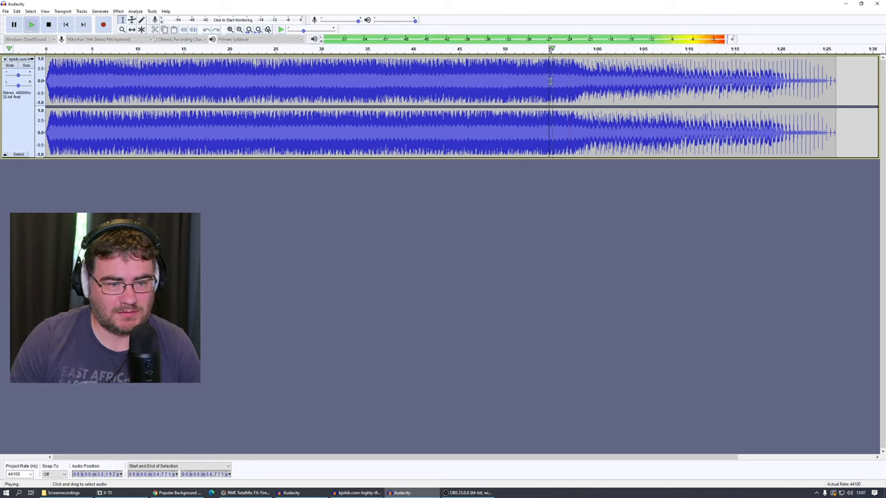
key("space")
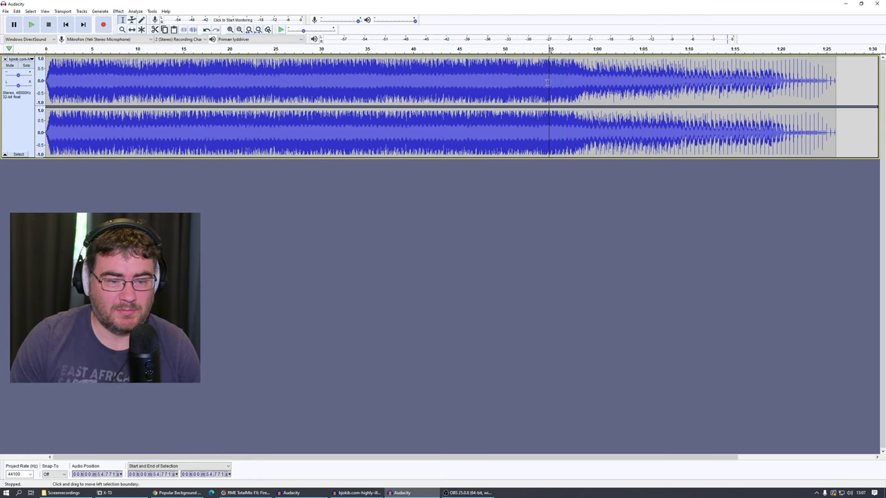
left_click_drag(544, 84, 862, 109)
key("Delete")
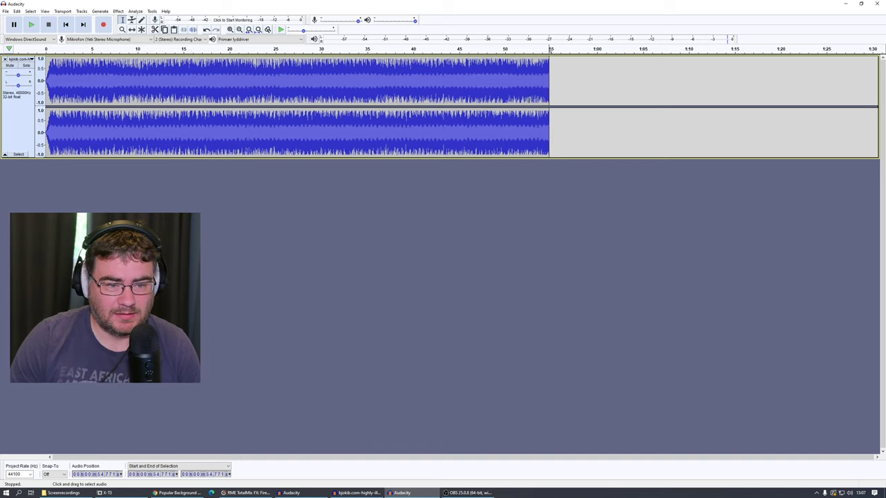
left_click_drag(529, 101, 549, 101)
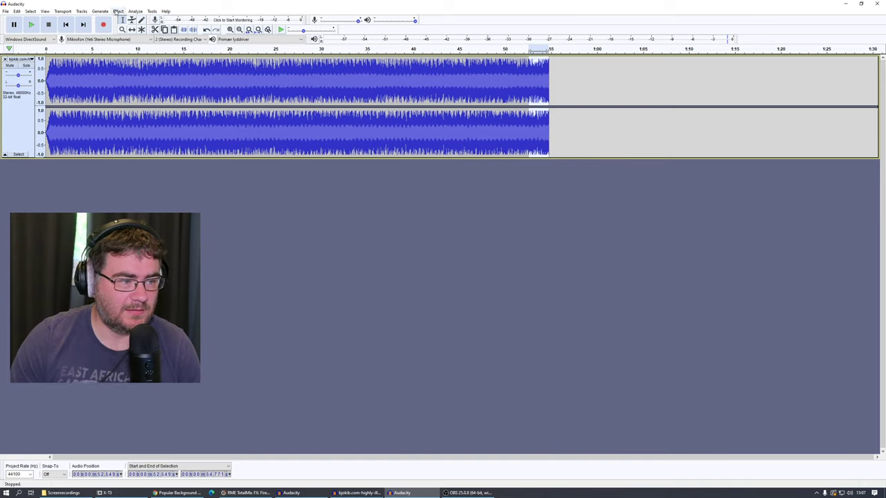
Apply Fade Out to the selected final two seconds and play the faded ending
left_click(118, 12)
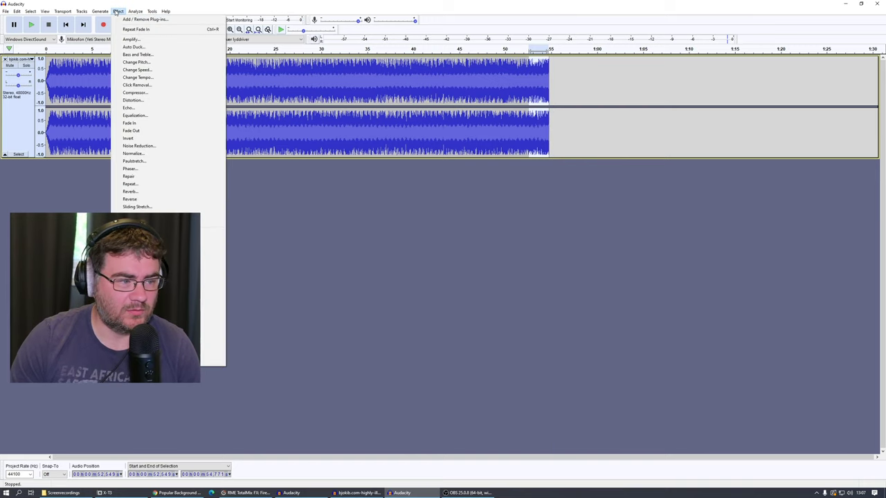
left_click(154, 130)
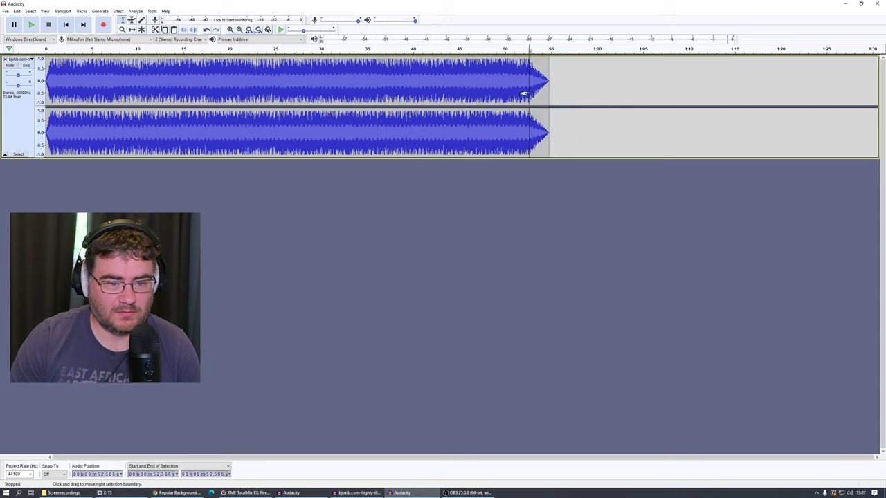
key("space")
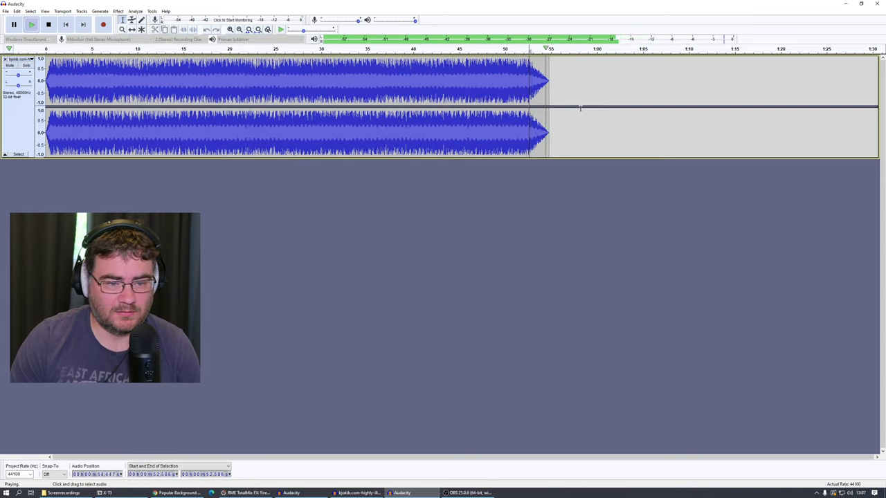
key("space")
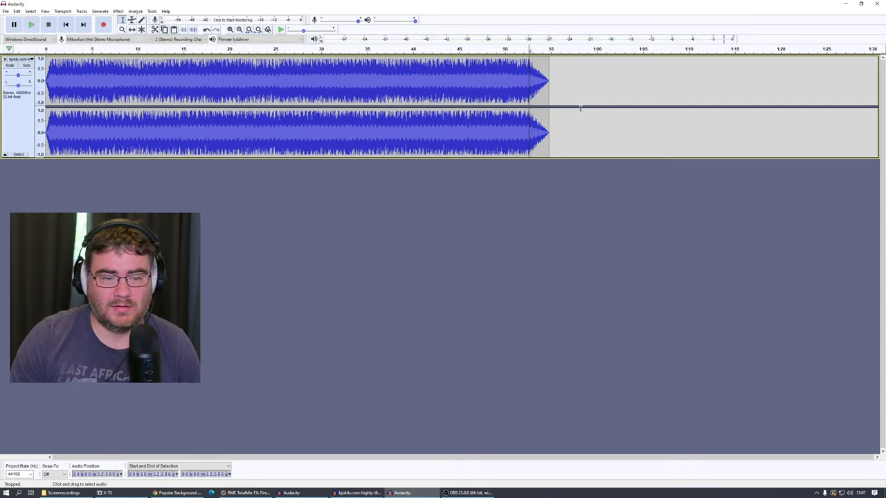
Play briefly from the start, then listen to the fade-out from about 53.3 seconds
left_click(66, 24)
key("space")
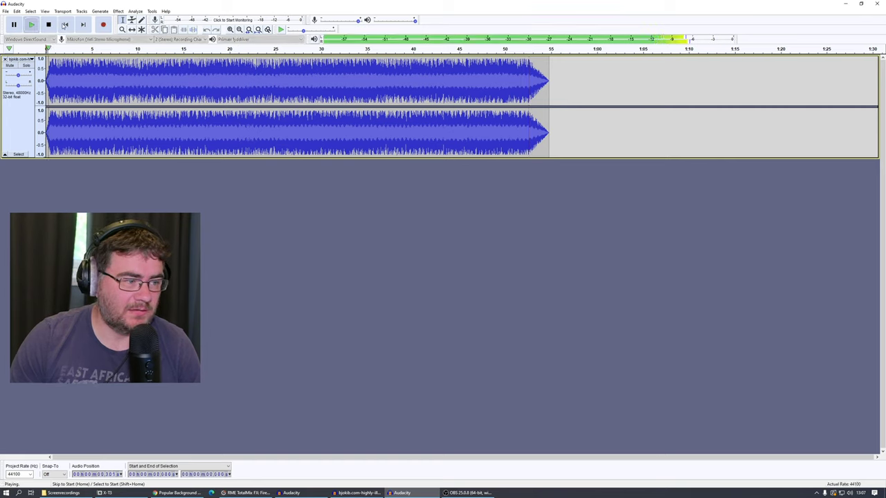
key("space")
left_click(535, 96)
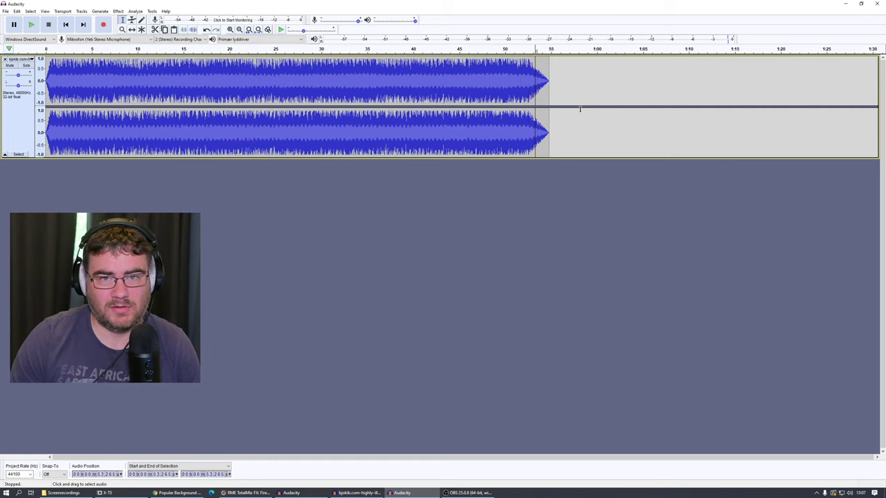
key("space")
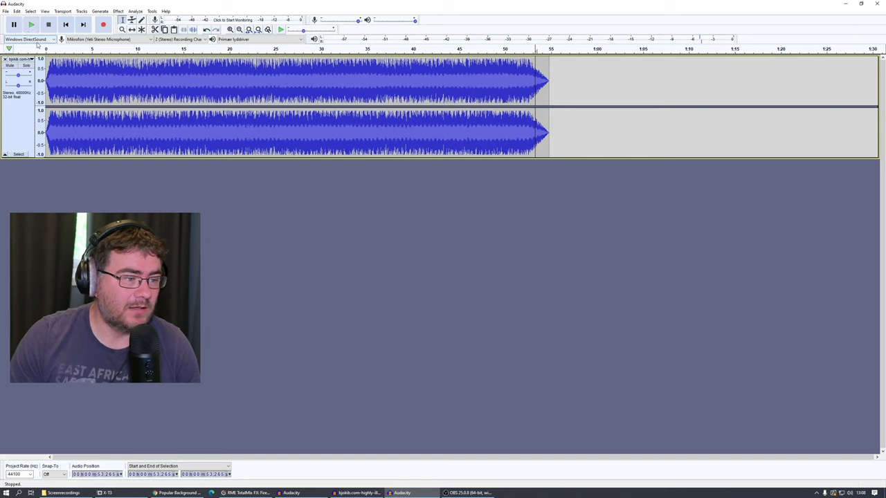
left_click(5, 11)
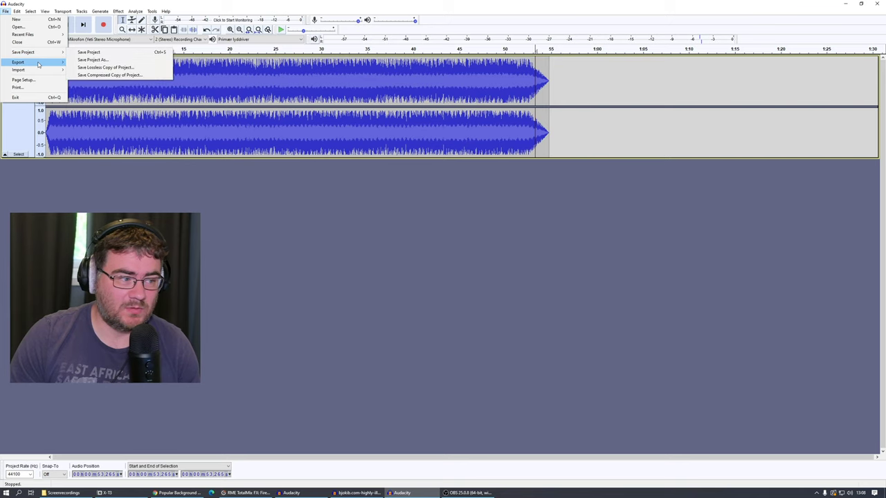
mouse_move(38, 64)
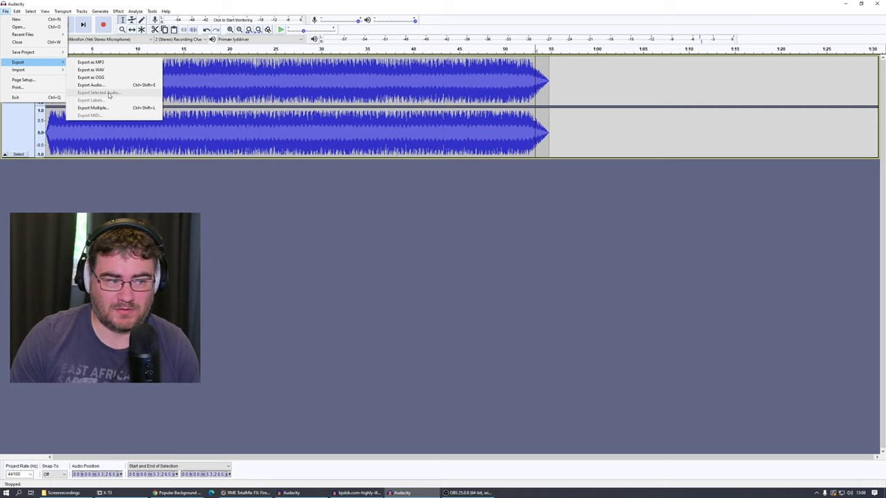
left_click(104, 84)
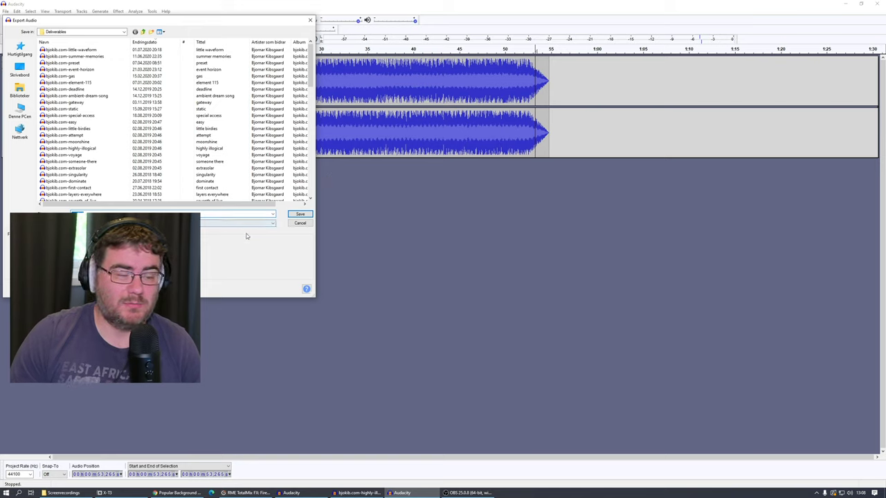
left_click(301, 224)
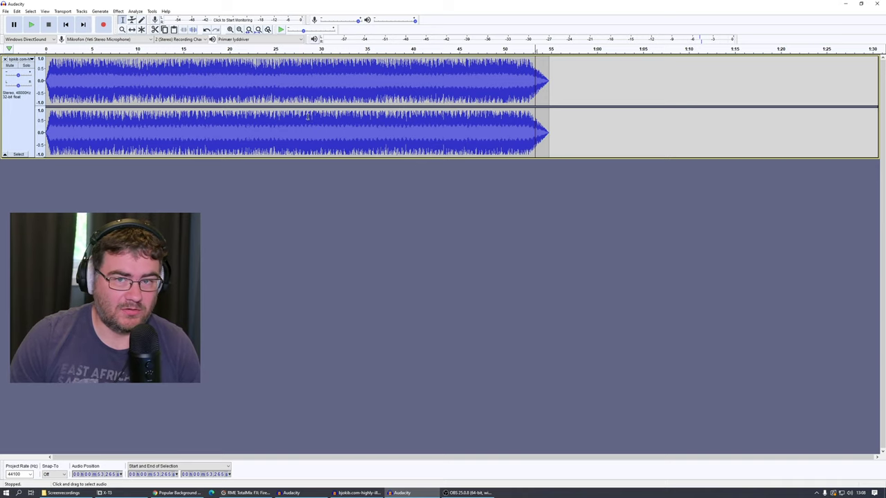
key("ctrl+z")
key("ctrl+z")
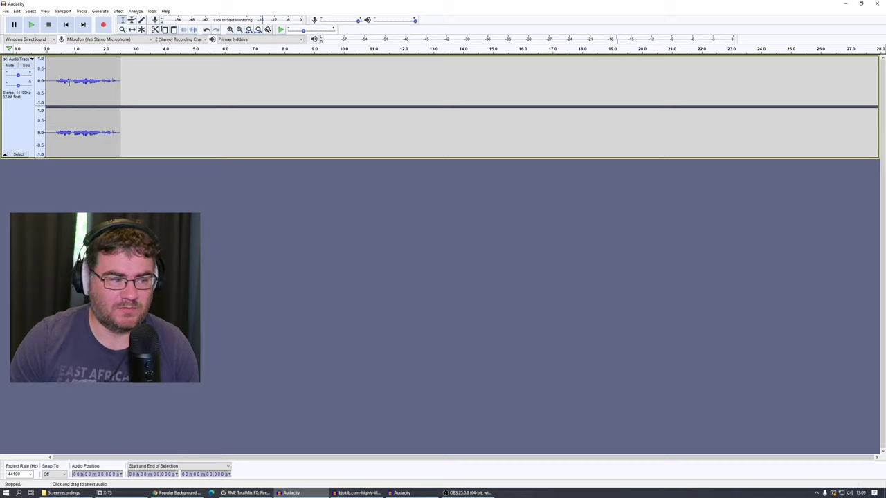
Audition the roughly 2.5-second quiet voice clip, then select all of it
left_click(31, 25)
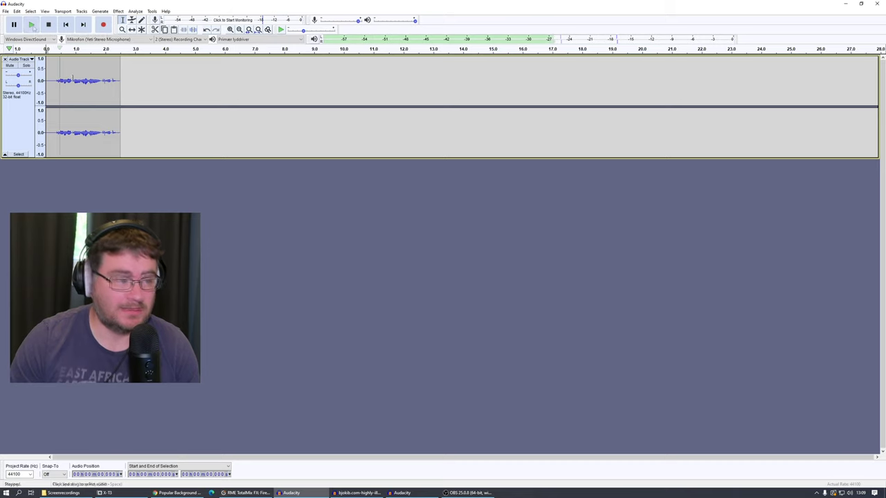
left_click(49, 25)
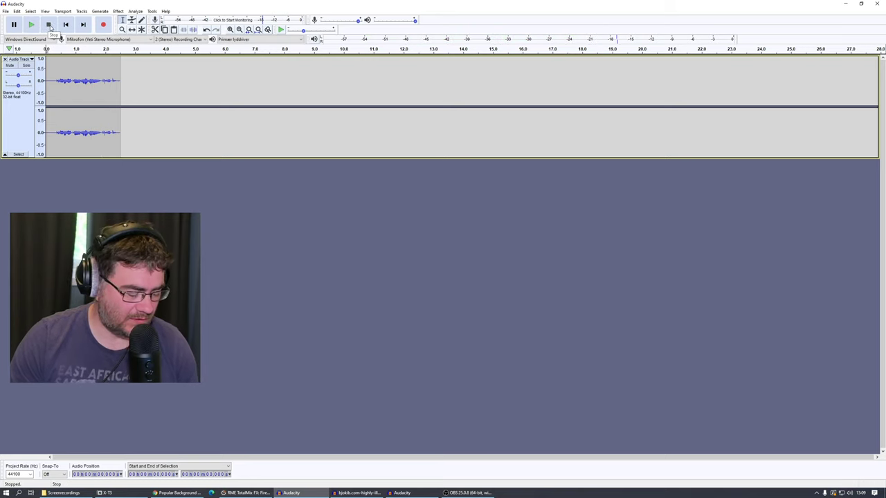
key("ctrl+a")
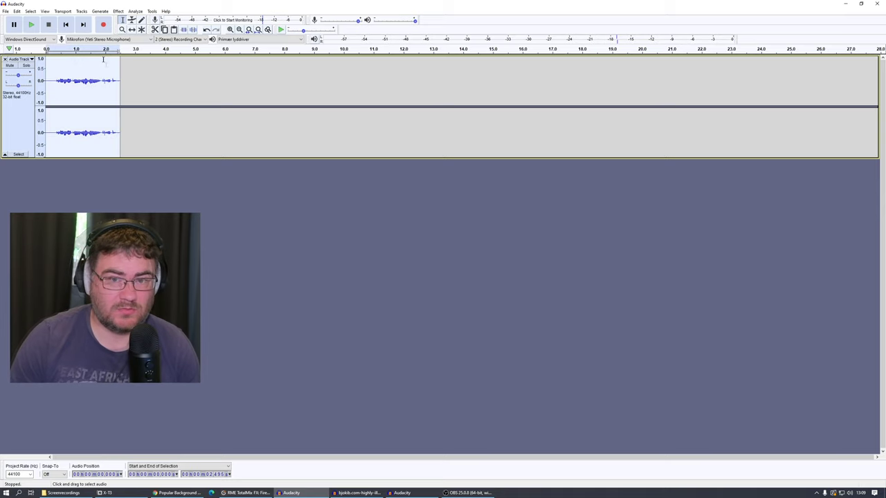
left_click(117, 11)
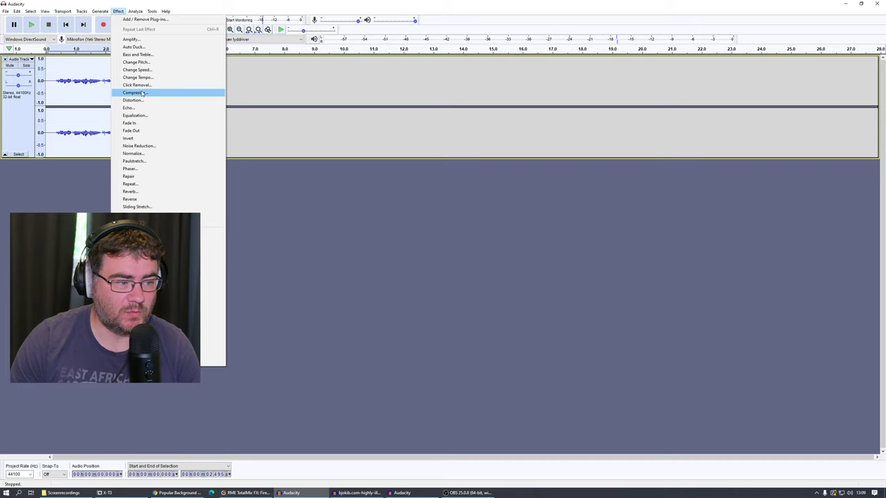
Normalize the voice clip to a -0.1 dB peak and reselect the whole track
left_click(135, 153)
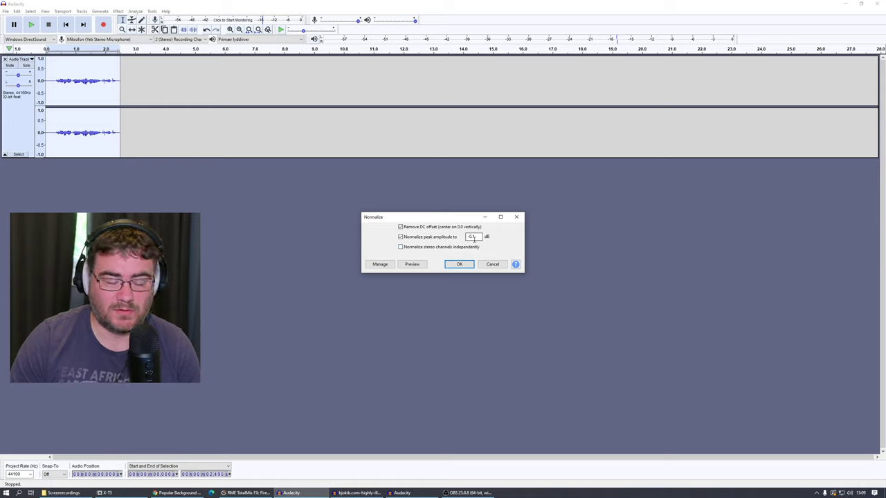
left_click(460, 263)
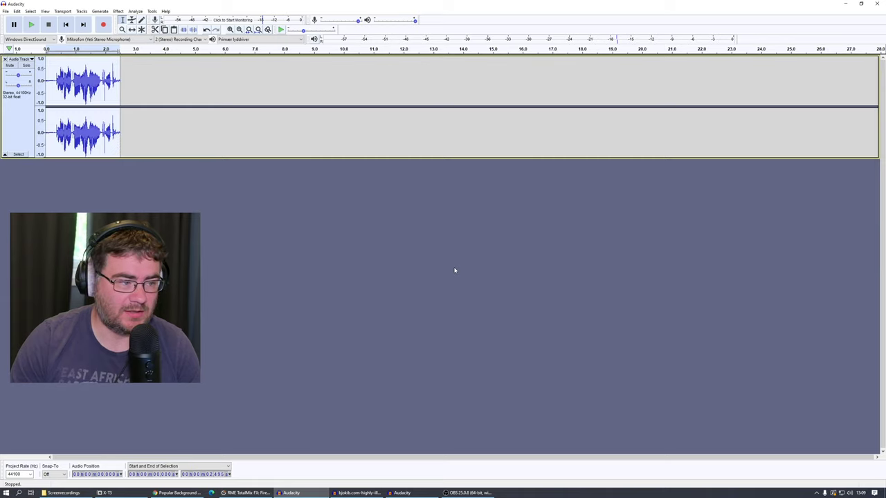
key("ctrl+a")
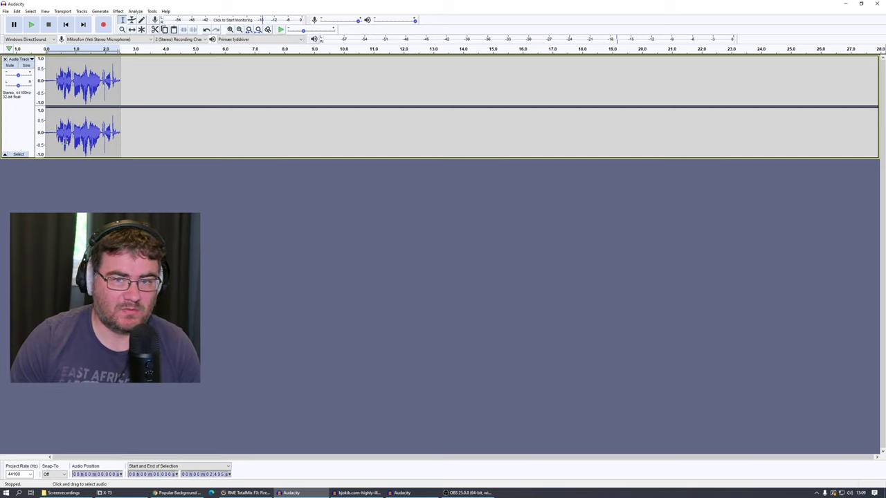
key("space")
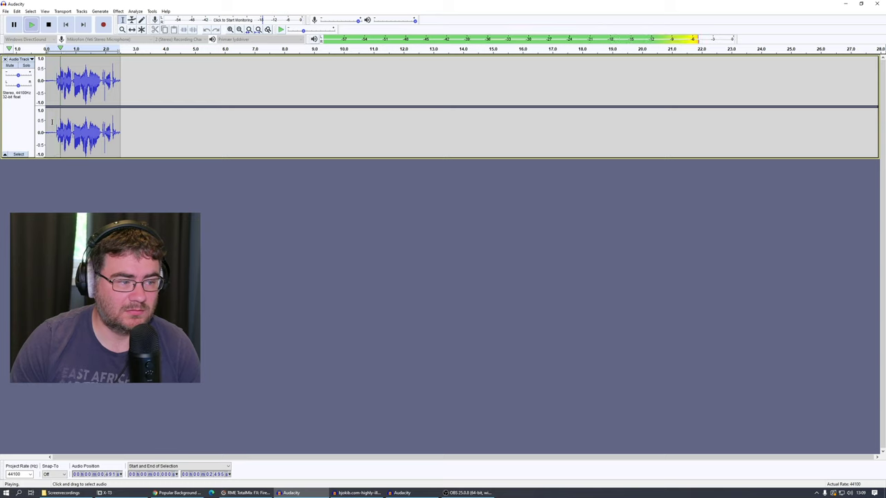